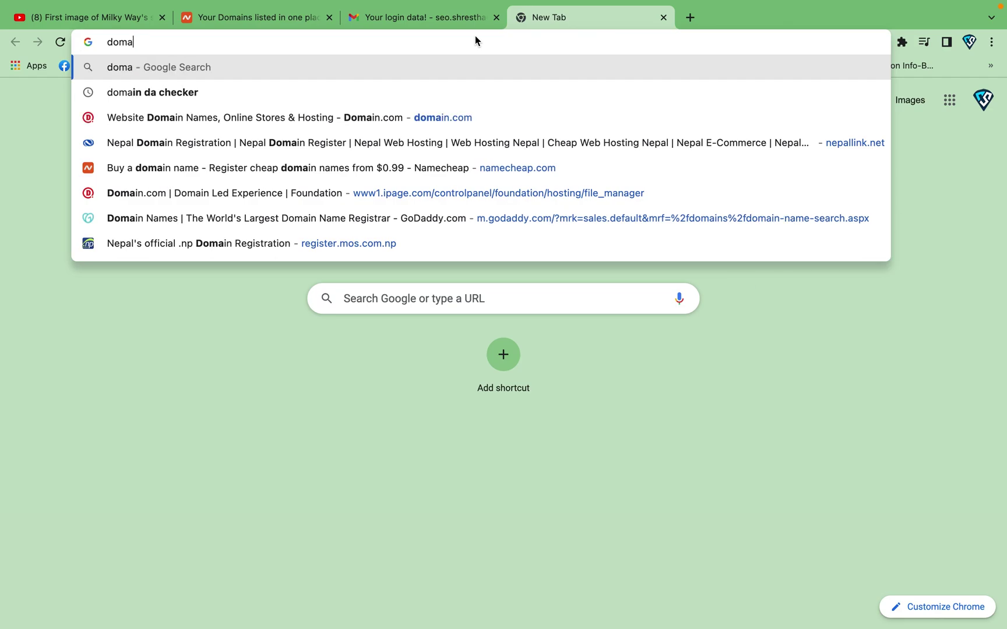
Load namecheap.com from the address bar's autocompletion.
text(name)
key(Return)
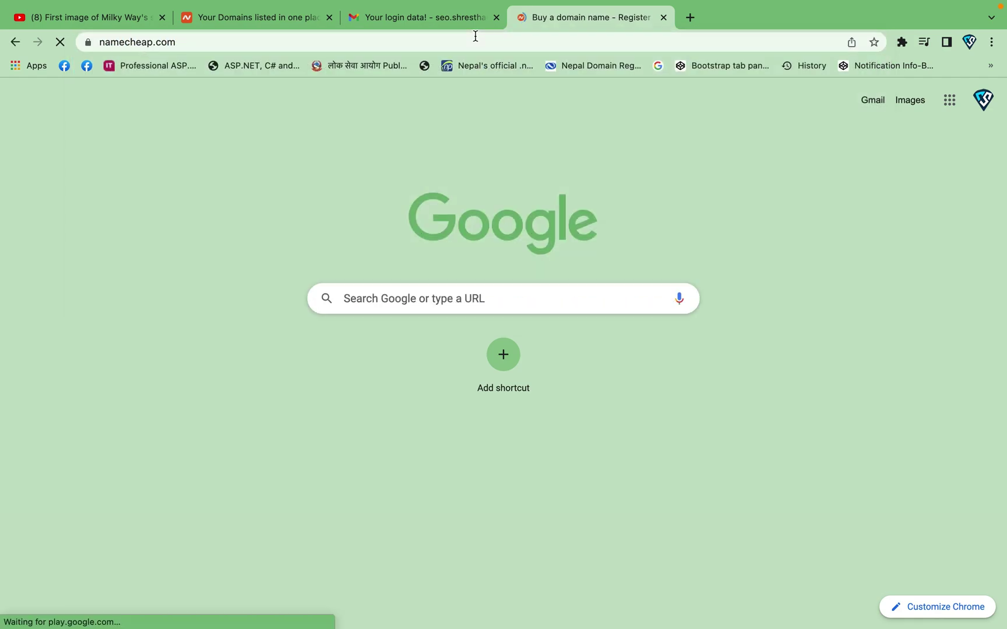
Sign in to Namecheap with the account username and password.
mouse_move(134, 92)
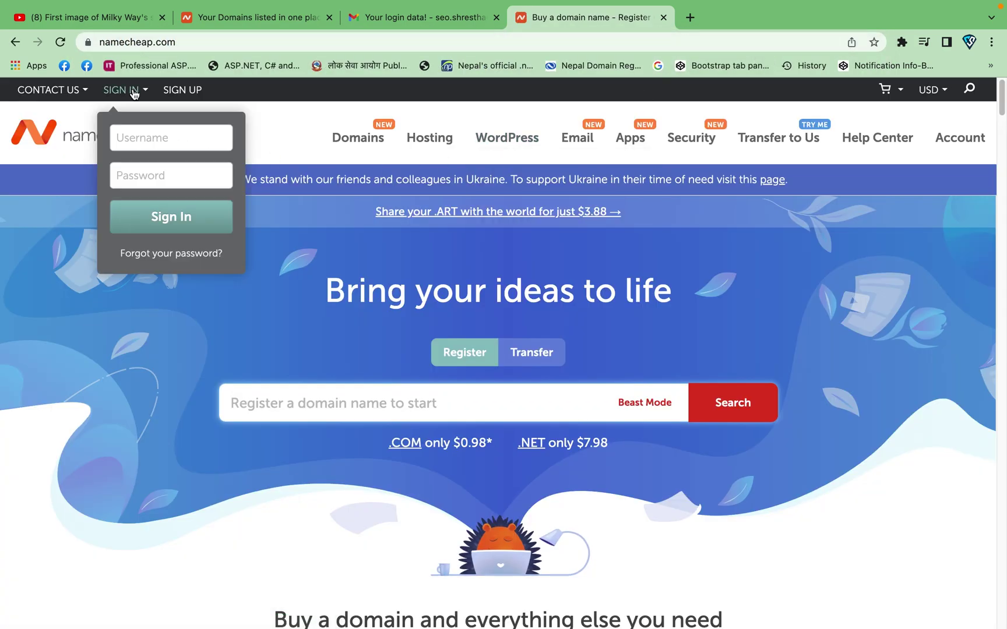
click(156, 125)
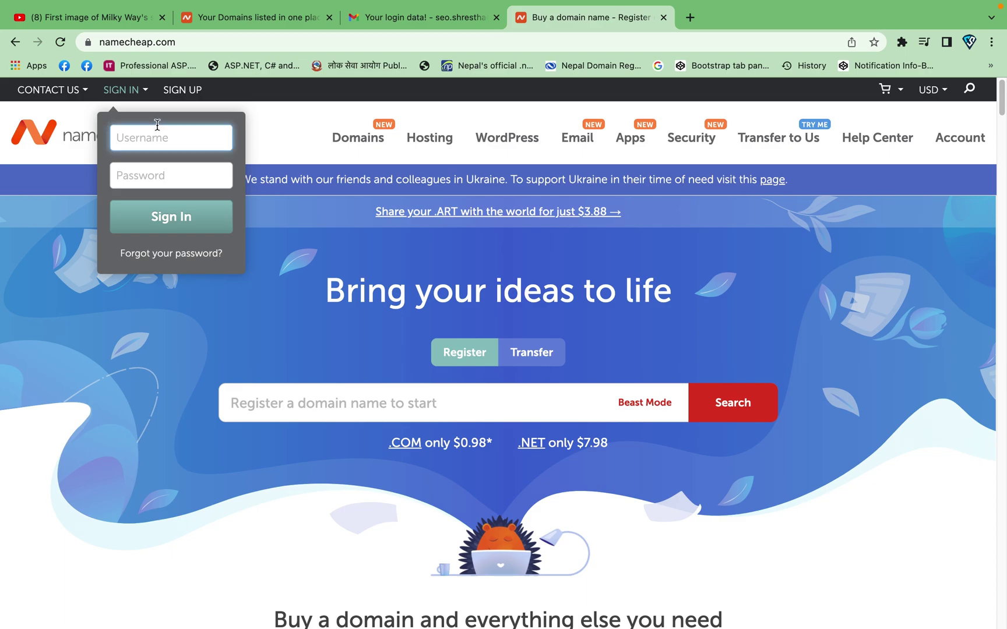
text(chandra)
key(BackSpace)
key(BackSpace)
text(ch)
key(BackSpace)
key(BackSpace)
text(chandra2046)
click(153, 177)
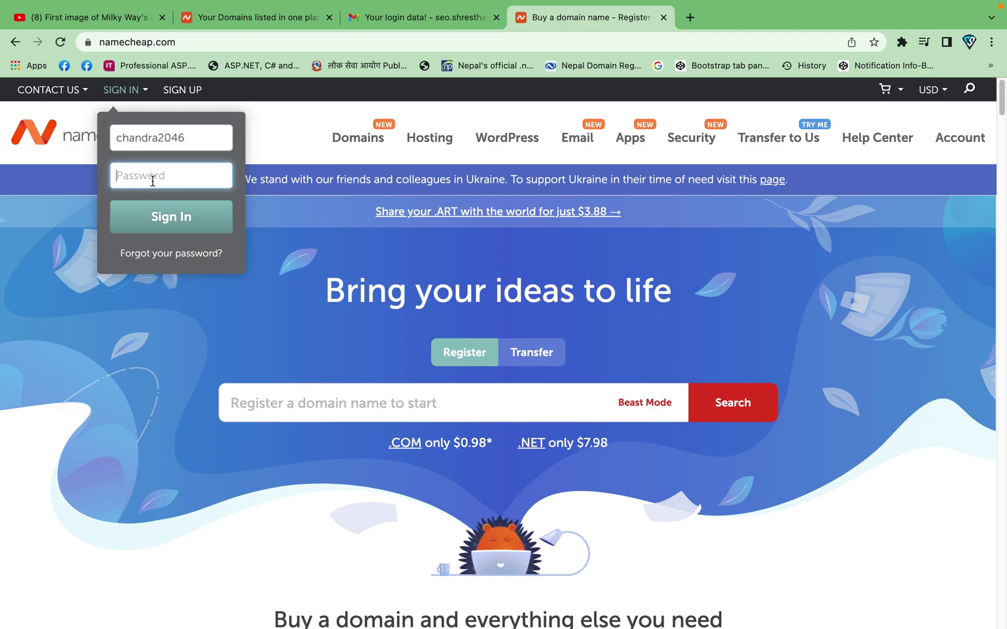
text(•)
click(176, 219)
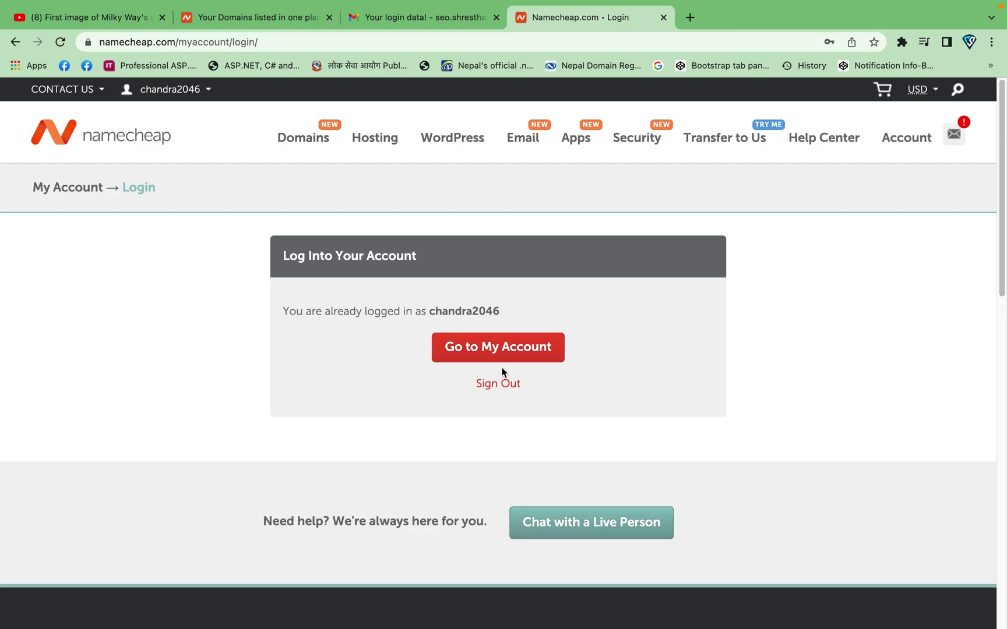
Open the account Dashboard and scroll through the full Domain List.
mouse_move(632, 145)
mouse_move(169, 90)
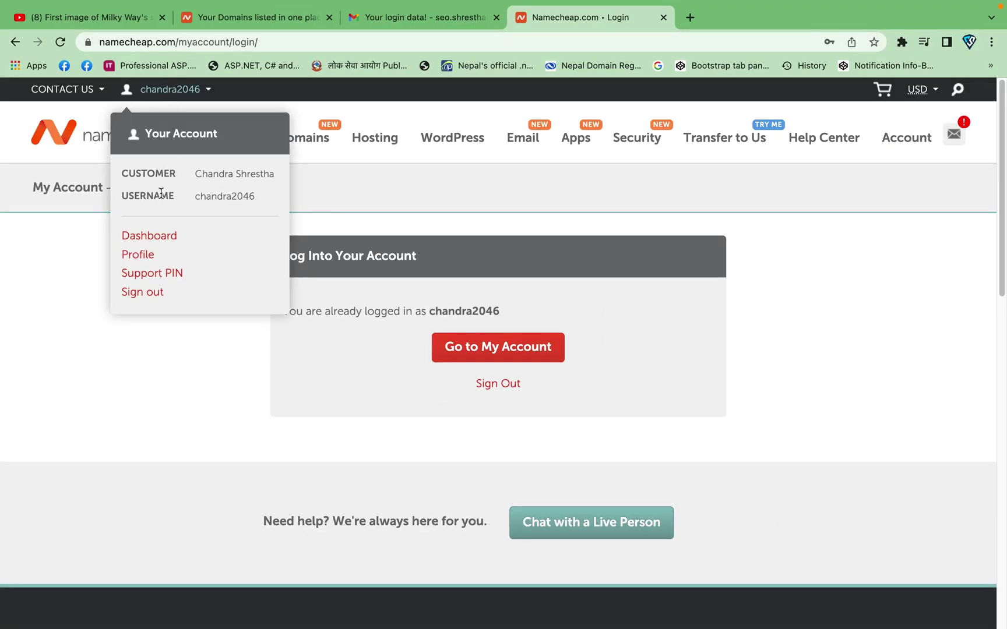
click(171, 242)
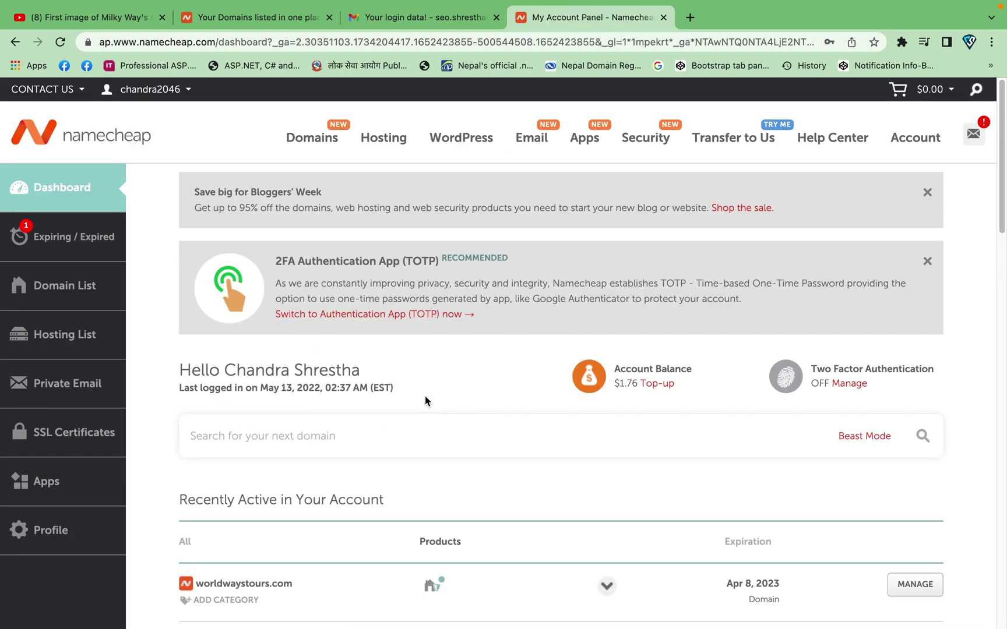
scroll(406, 495, down, 10)
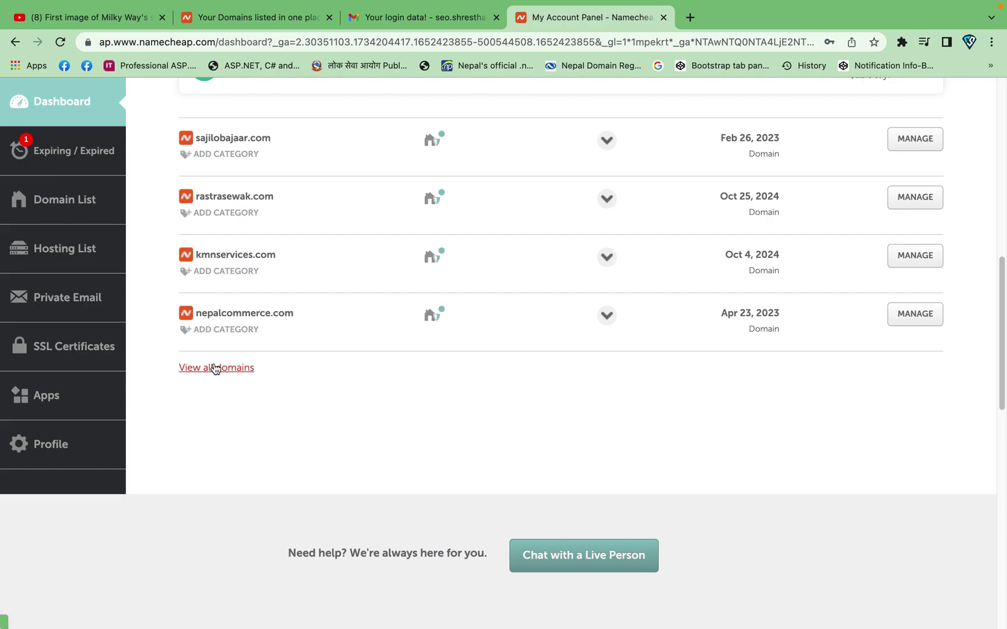
click(215, 369)
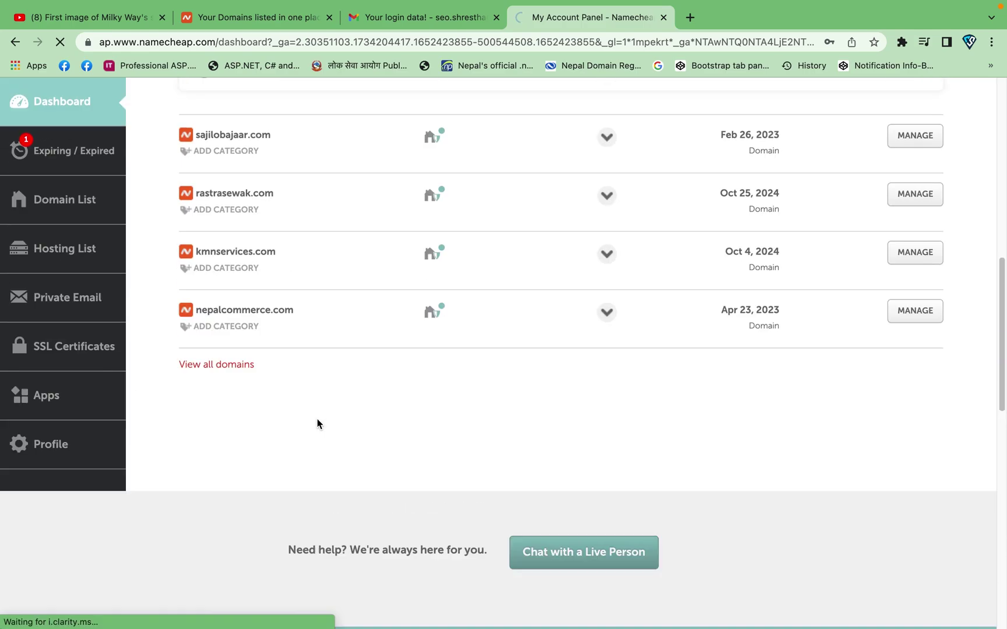
scroll(314, 421, down, 1)
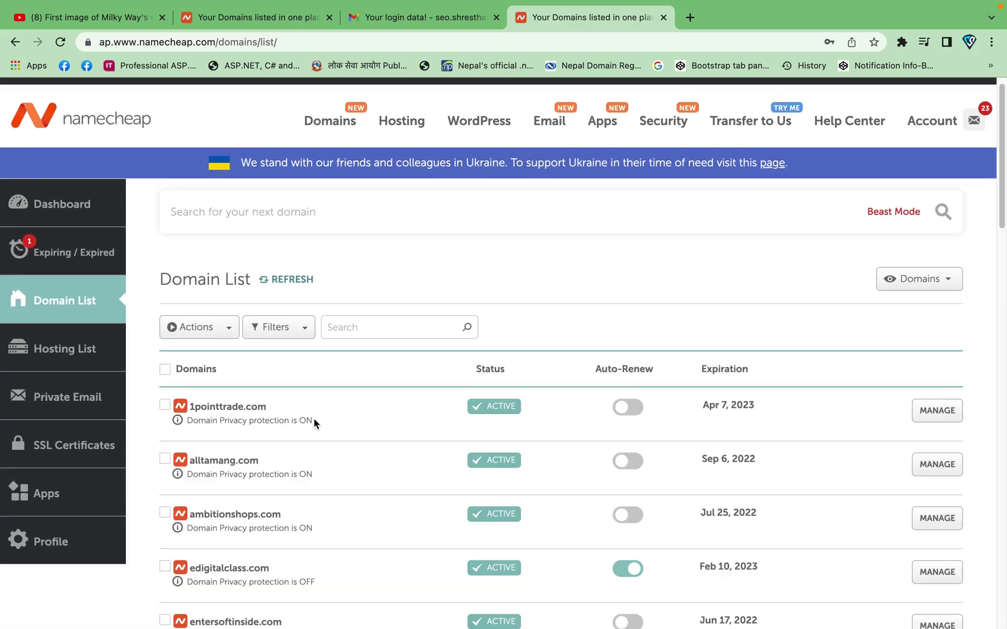
scroll(313, 423, down, 14)
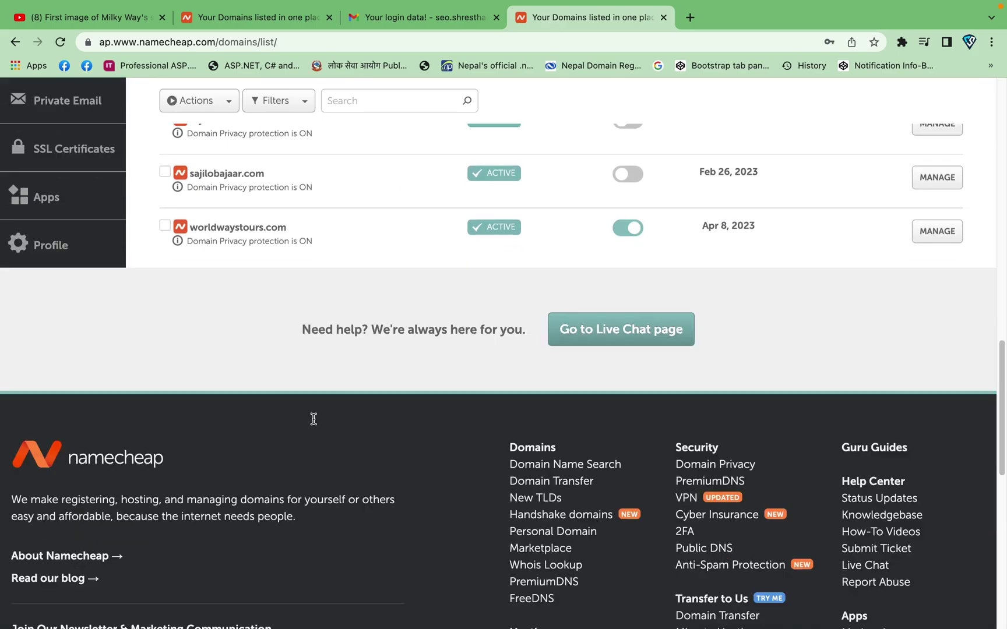
key(super+t)
Go to contabo.com and log in to the Customer Control Panel.
text(contabo.com)
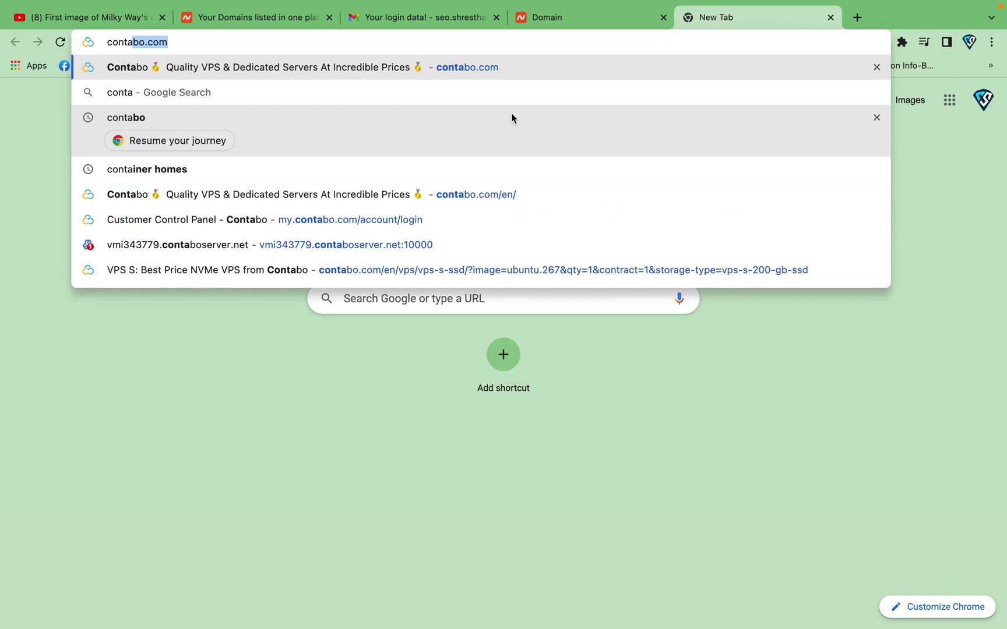
key(Return)
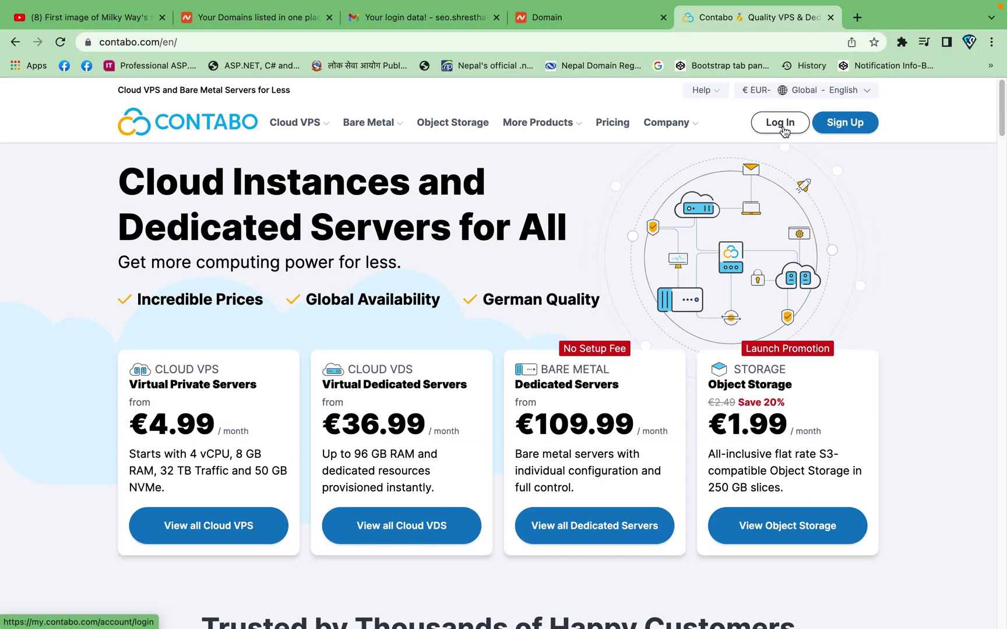
click(782, 123)
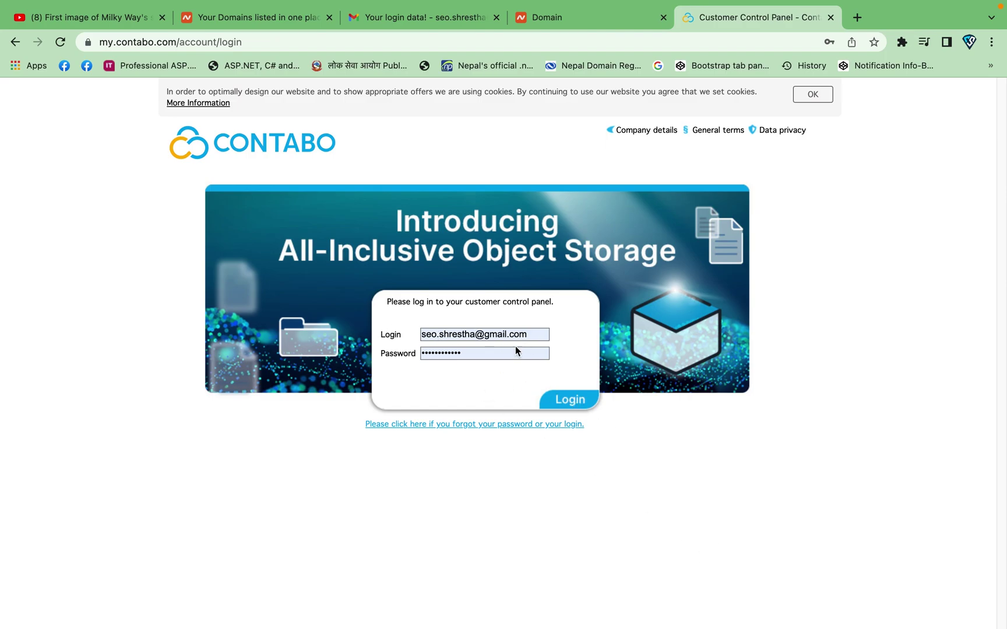
click(569, 404)
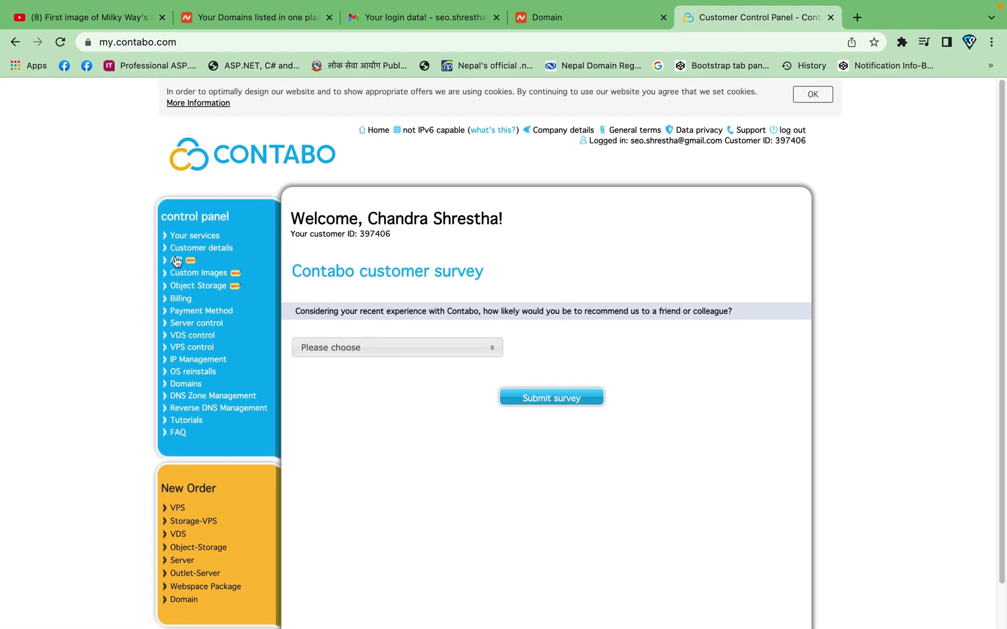
Open DNS Zone Management and look over the required nameservers ns1–ns3.contabo.net.
click(202, 401)
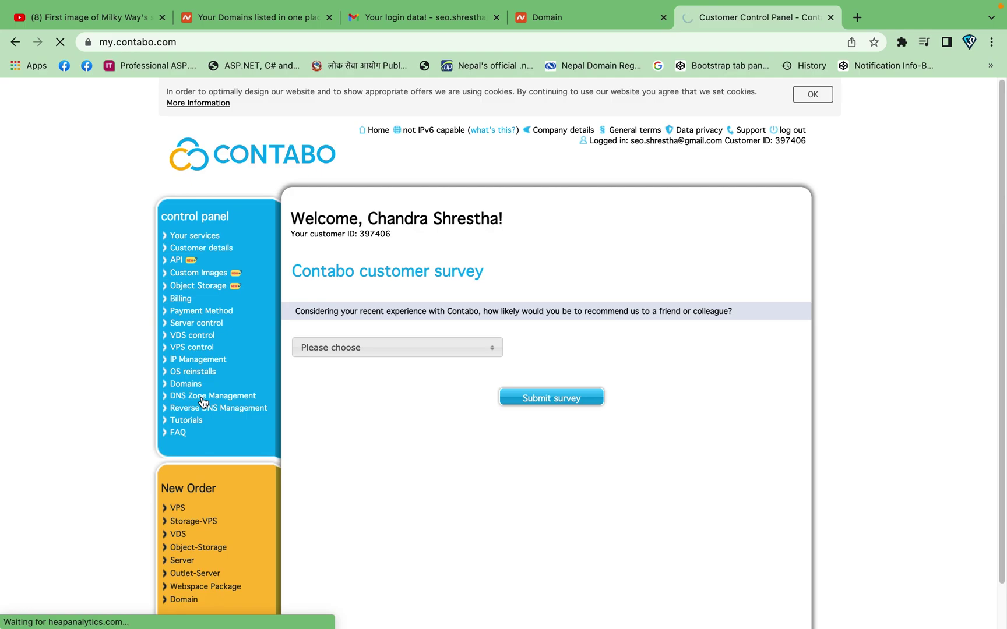
scroll(268, 407, down, 3)
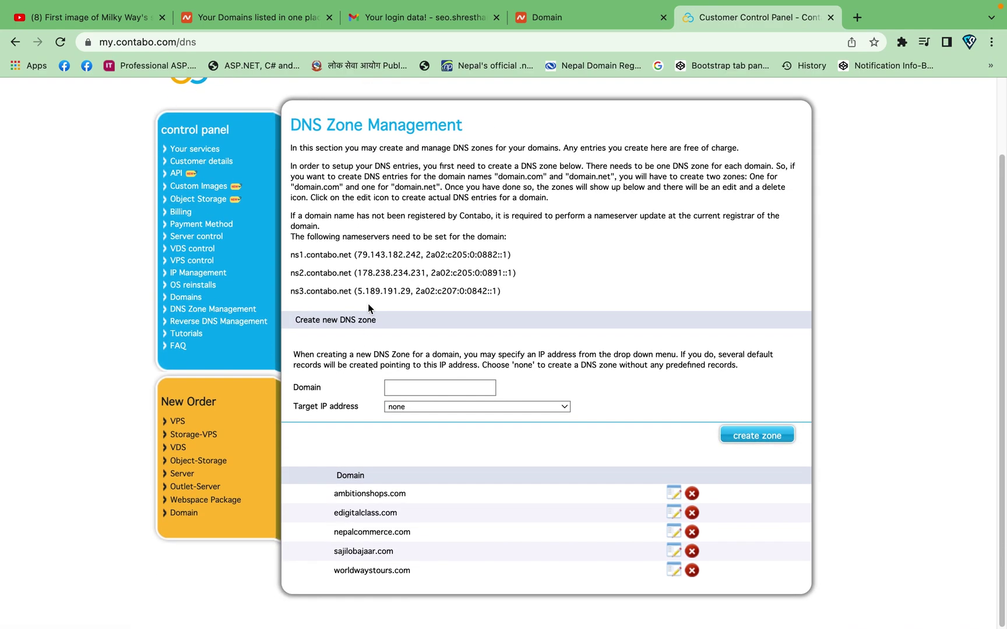
drag(351, 254, 294, 254)
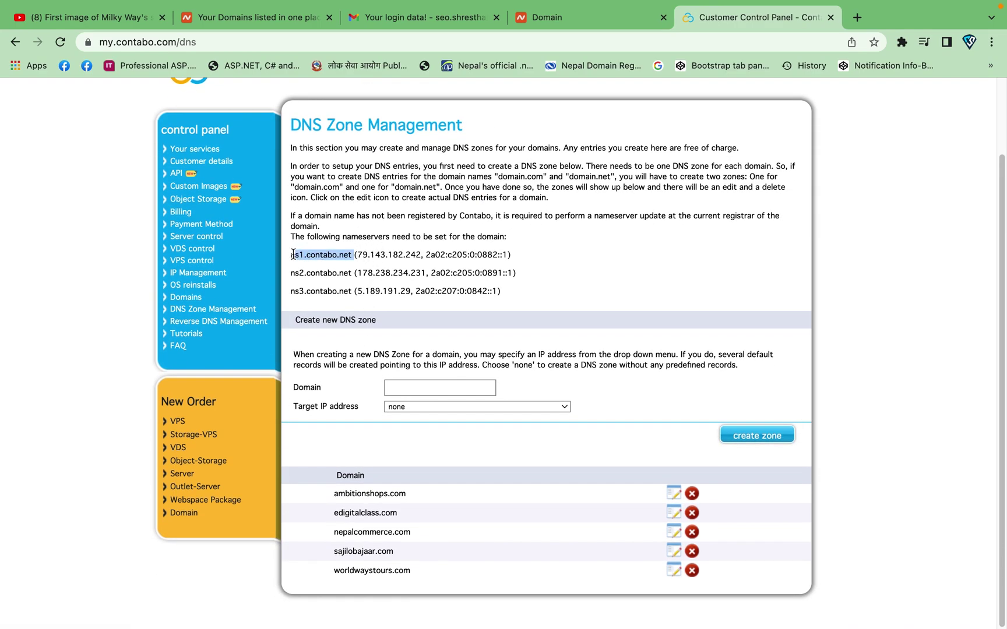
drag(353, 274, 290, 275)
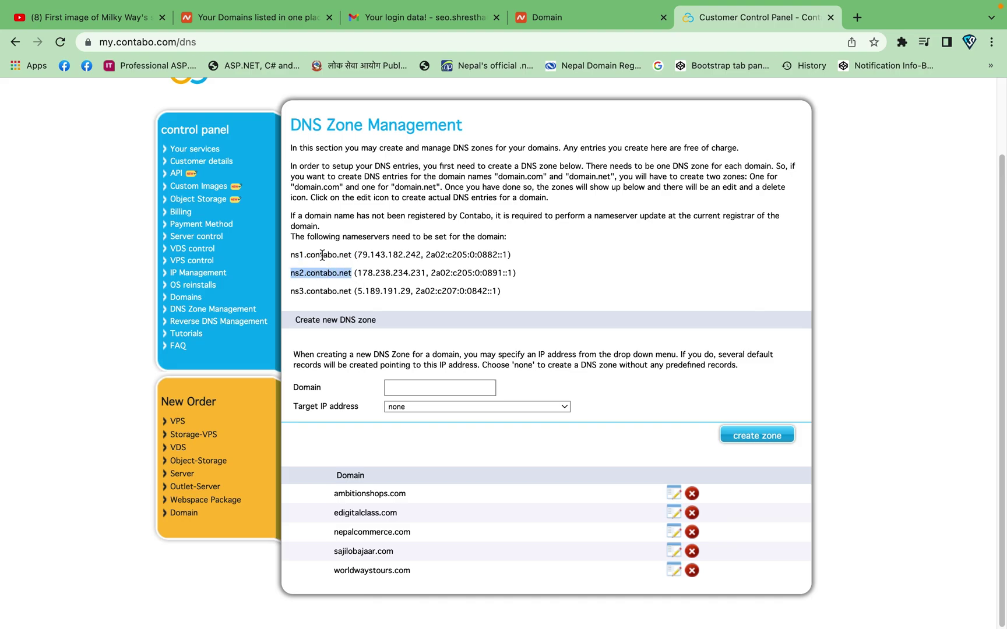
drag(357, 257, 292, 254)
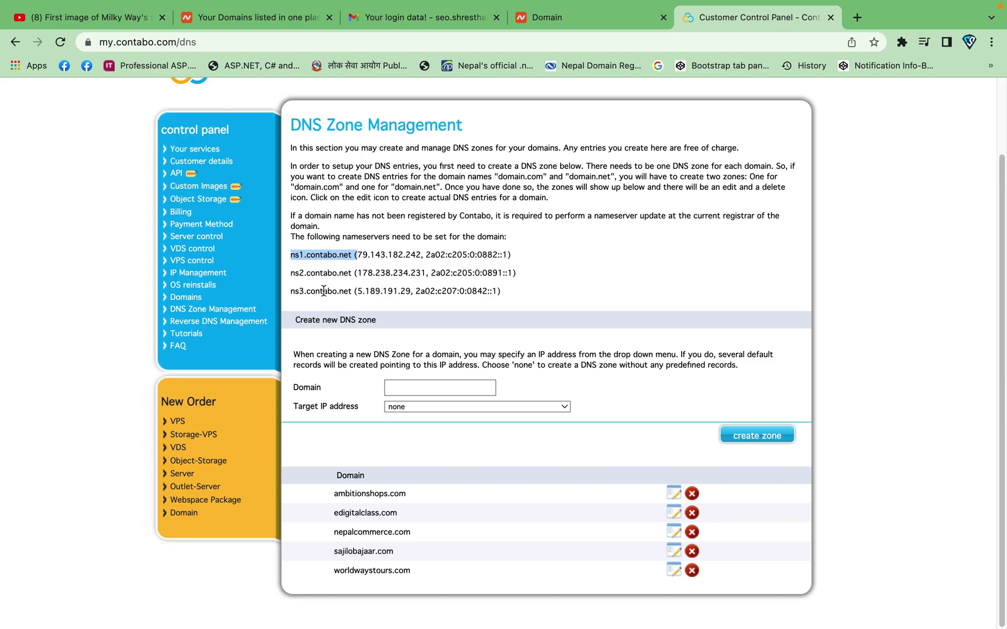
drag(355, 290, 290, 291)
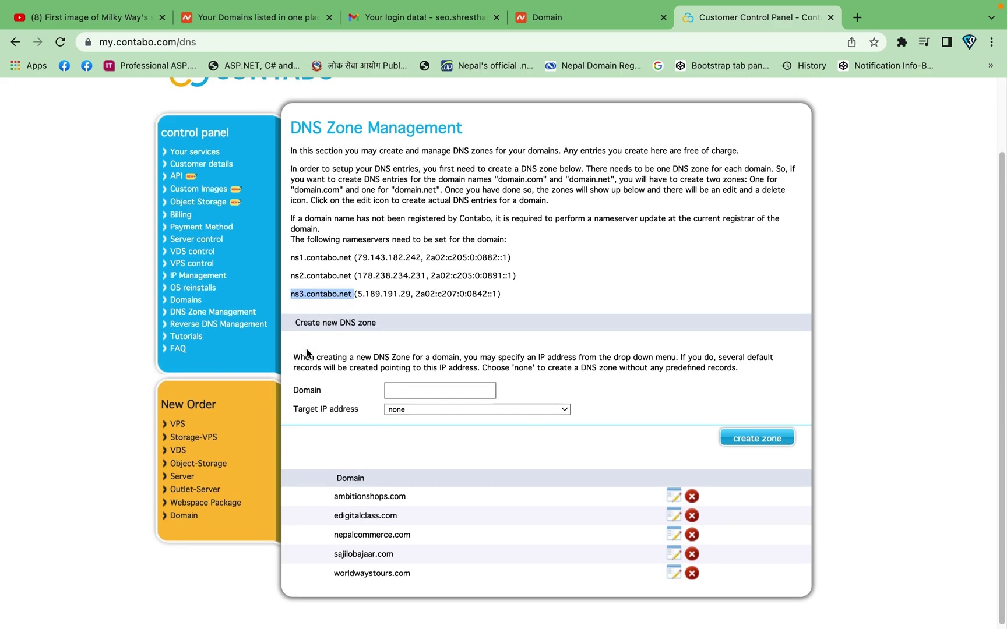
Select ns1.contabo.net for copying and return to the Namecheap domain list.
scroll(307, 349, up, 3)
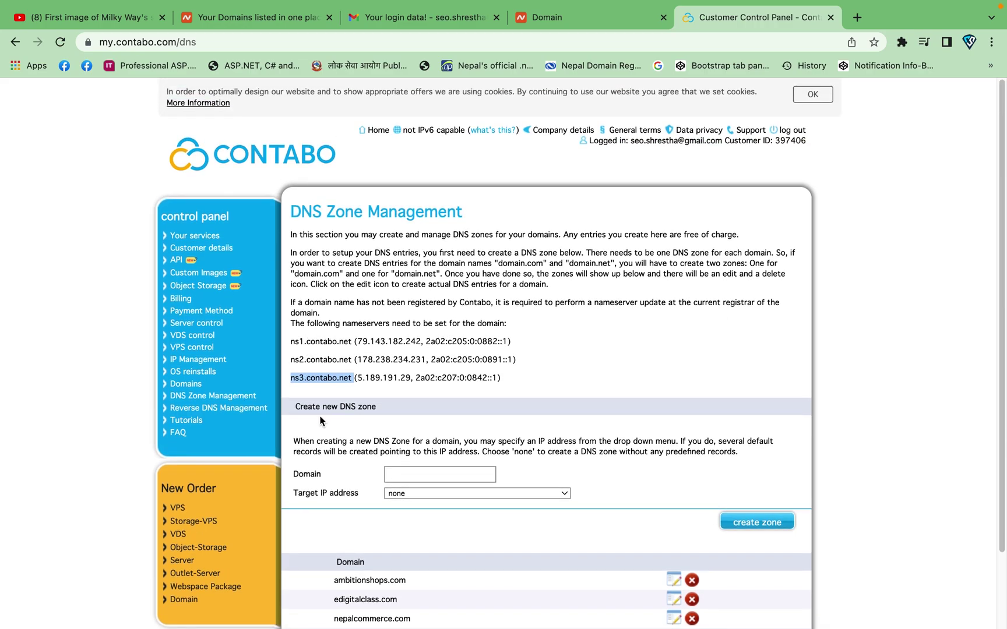
scroll(320, 420, down, 3)
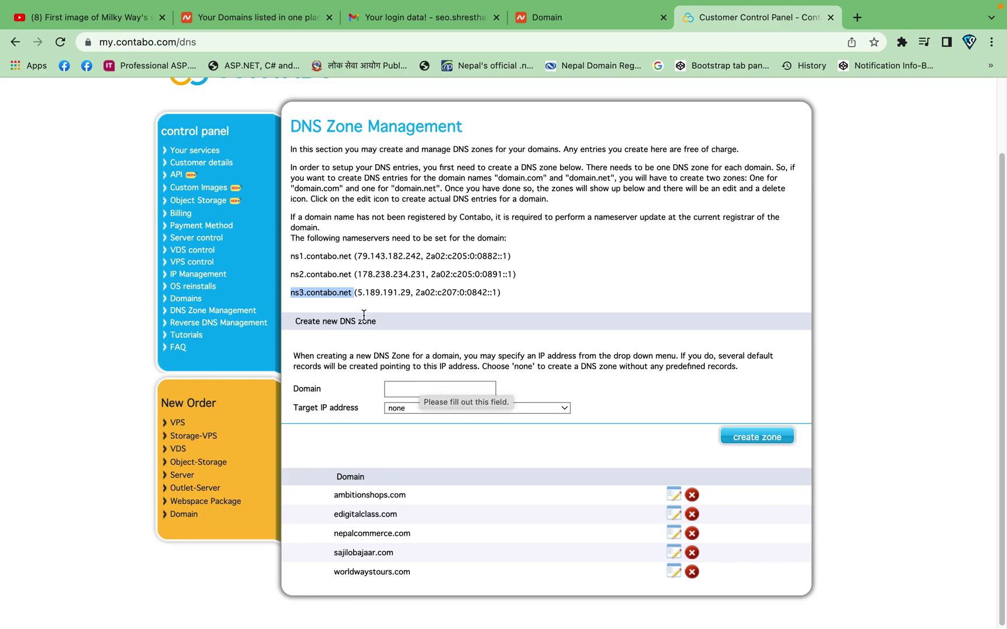
double_click(322, 257)
click(345, 257)
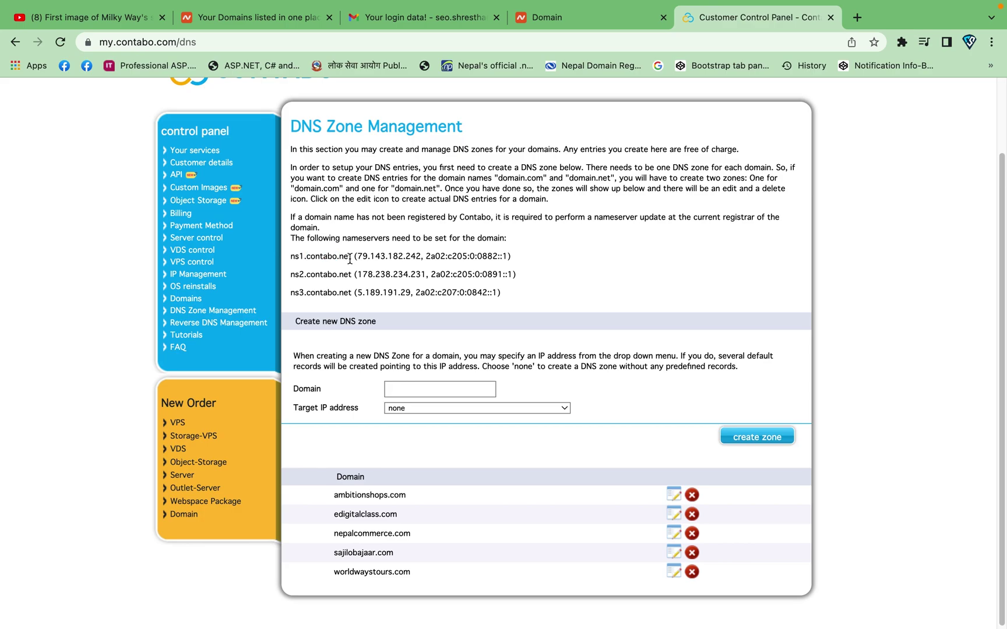
drag(351, 257, 289, 260)
key(ctrl+c)
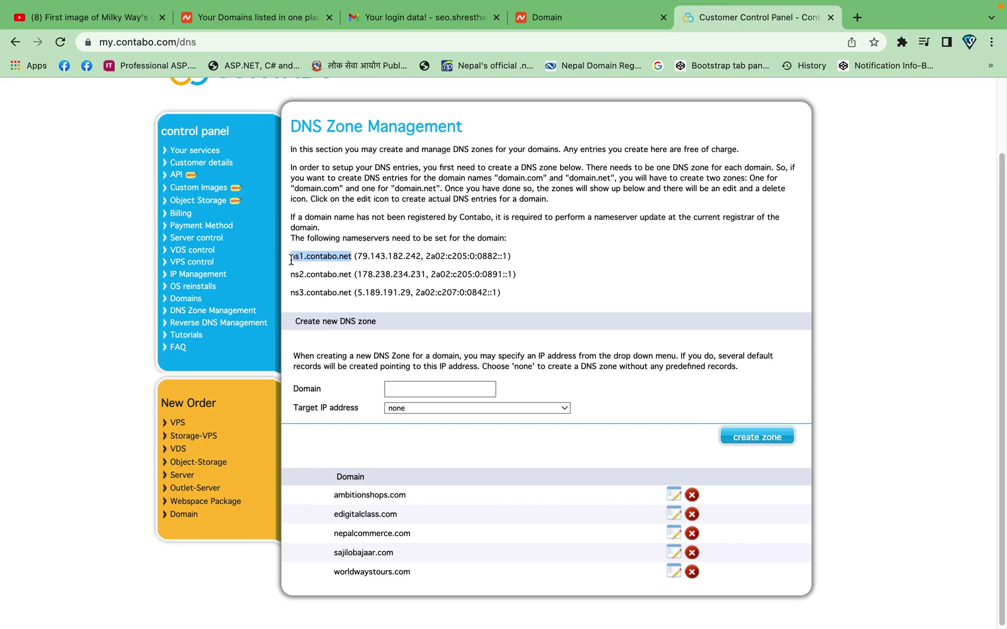
click(556, 21)
Scroll to rastrasewak.com in the Domain List and open its Manage page.
scroll(583, 504, down, 5)
scroll(582, 509, down, 3)
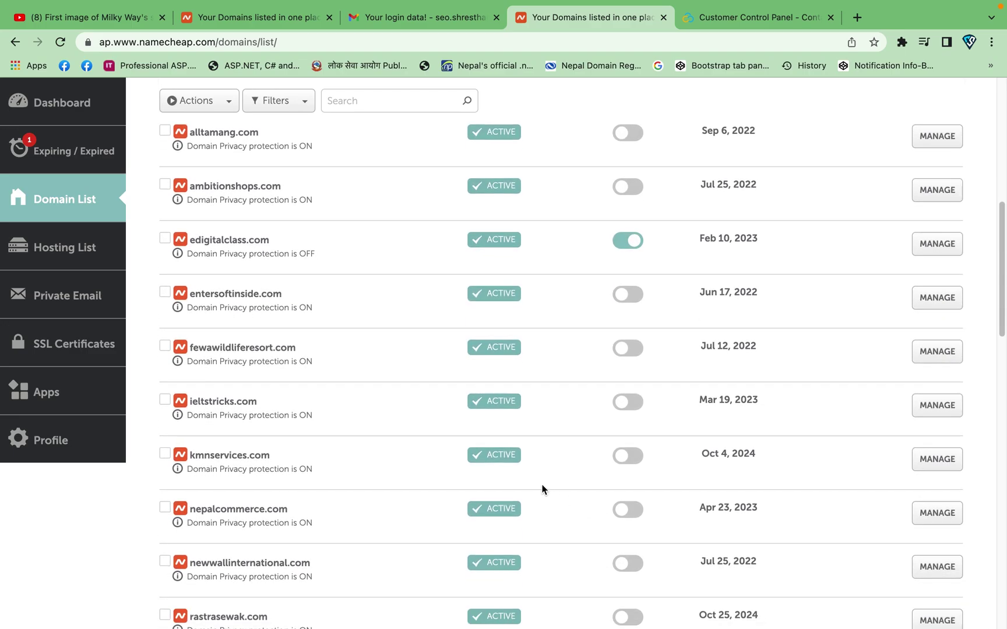
scroll(512, 481, down, 2)
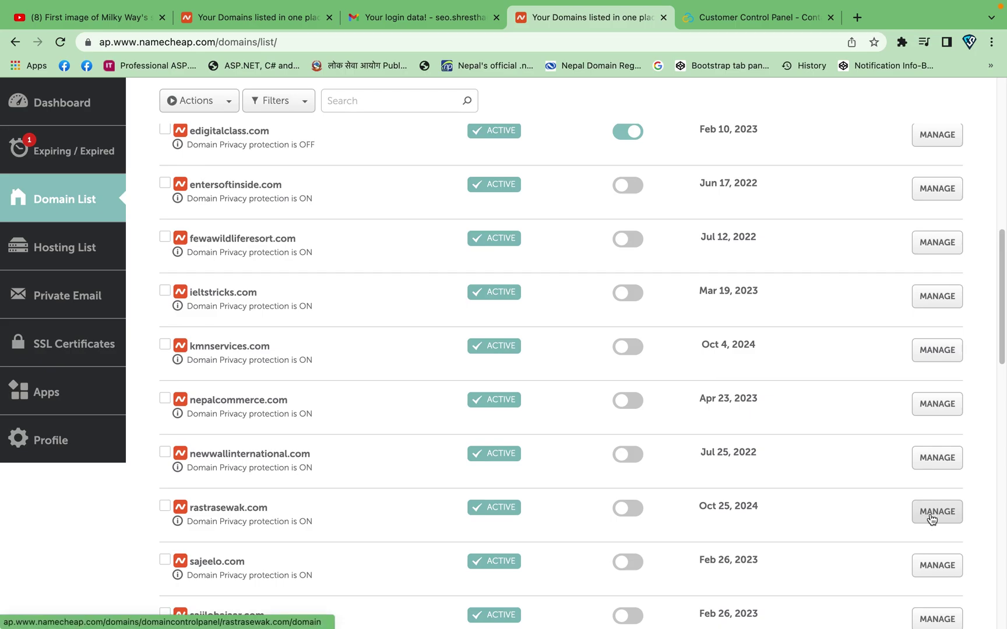
click(933, 520)
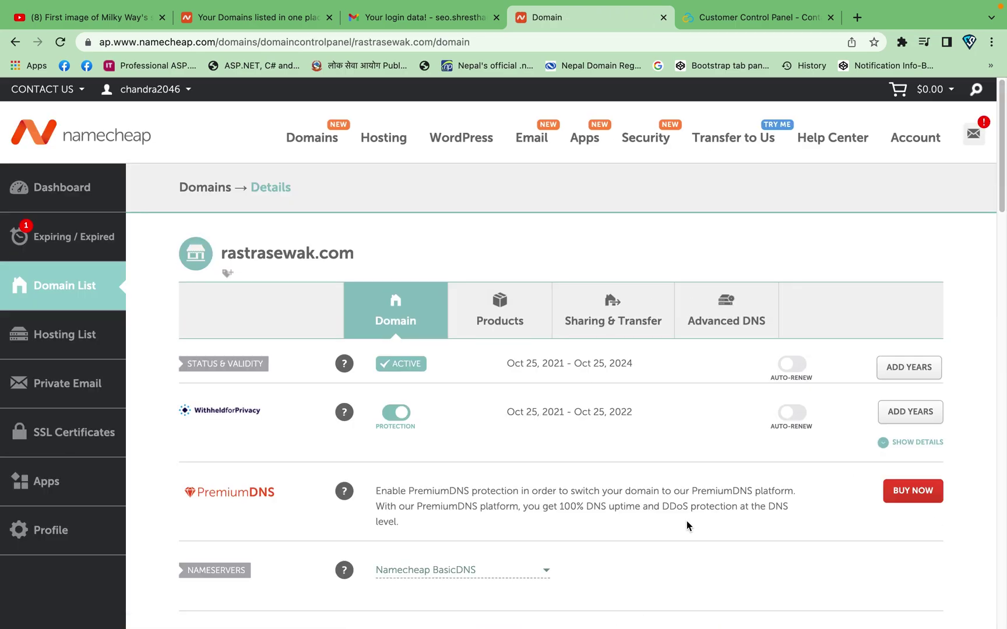
scroll(683, 518, down, 2)
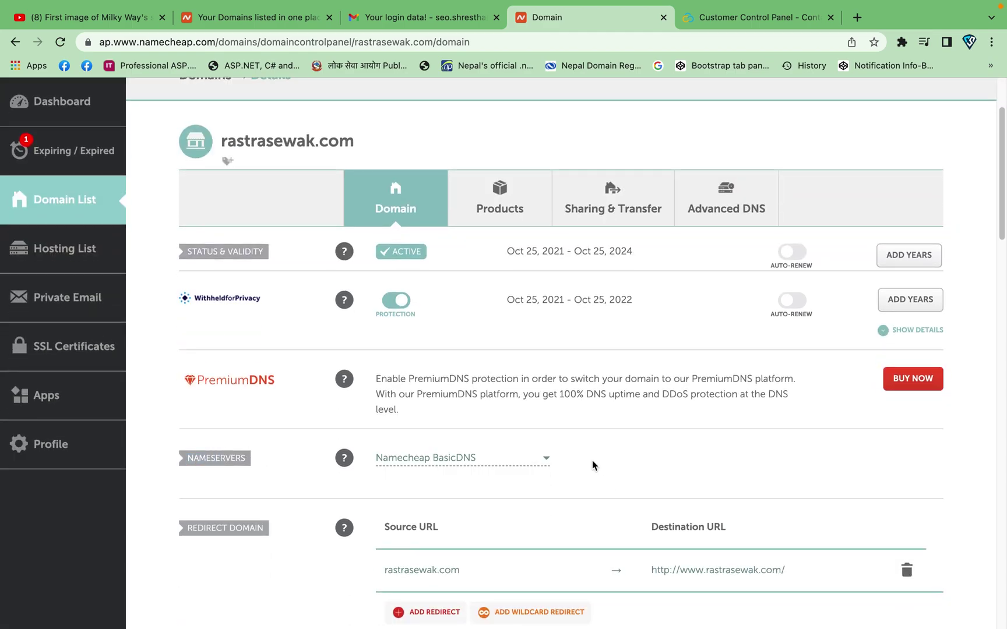
click(546, 459)
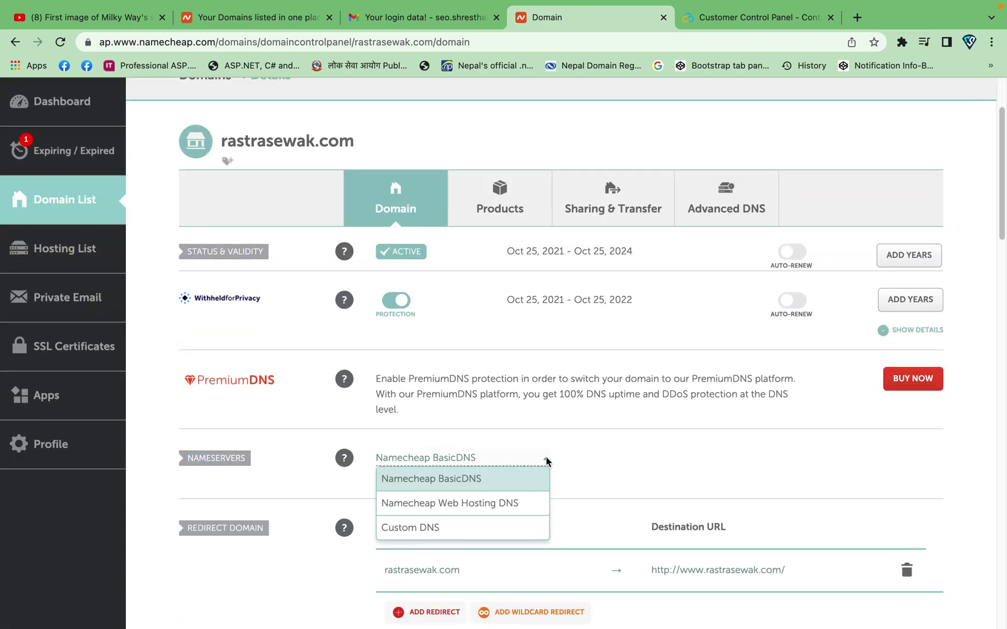
Switch nameservers to Custom DNS and paste ns1.contabo.net into three nameserver fields.
click(459, 533)
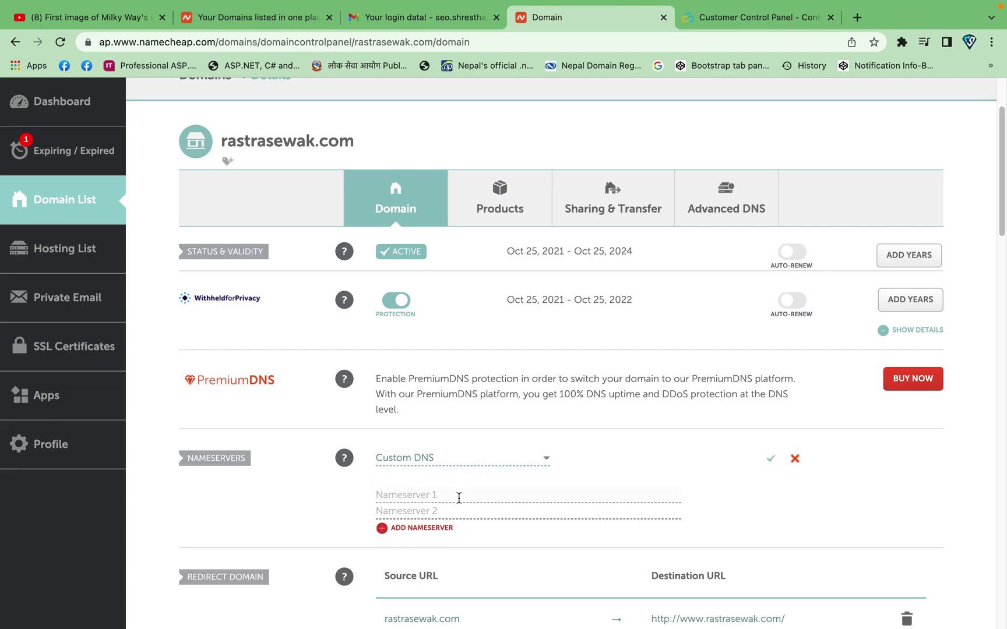
click(460, 497)
key(ctrl+v)
click(447, 512)
key(ctrl+v)
click(447, 529)
click(436, 527)
key(ctrl+v)
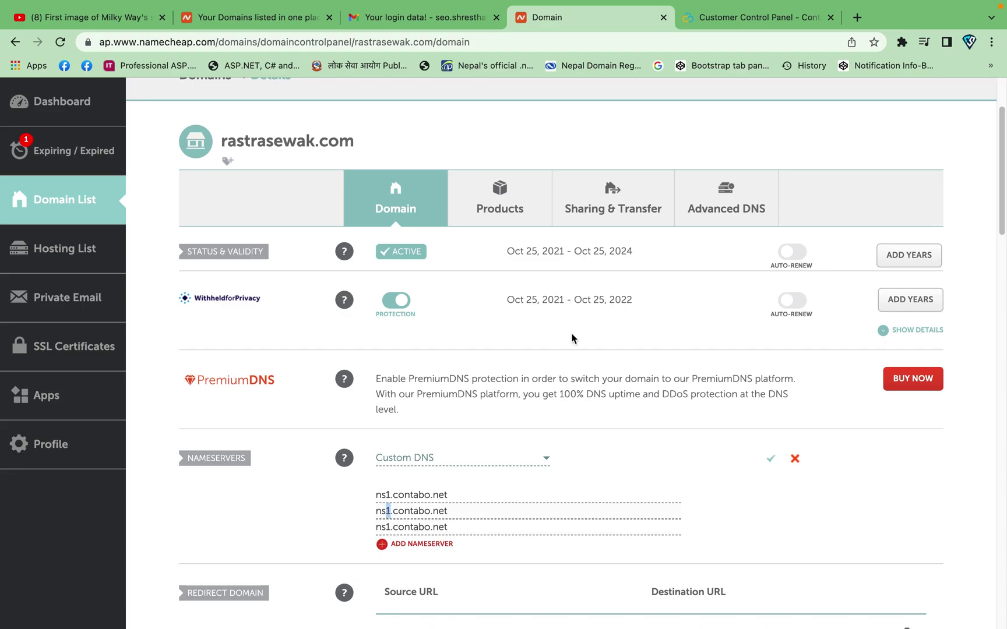
Replace the second nameserver entry with ns2.contabo.net copied from Contabo.
click(702, 21)
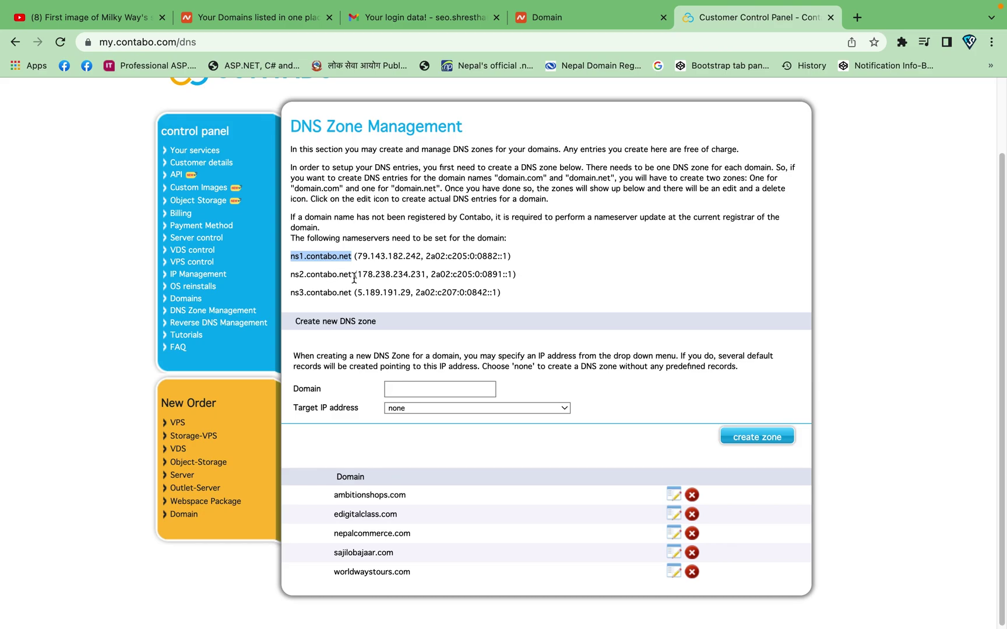
drag(353, 275, 291, 274)
key(super+c)
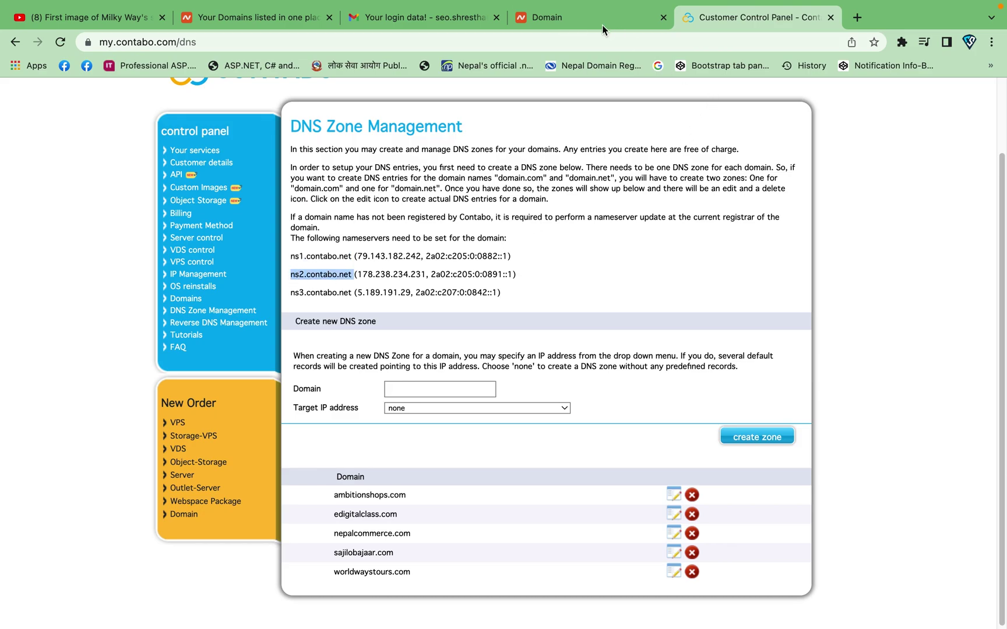
click(602, 25)
click(481, 515)
drag(481, 515, 341, 512)
key(super+v)
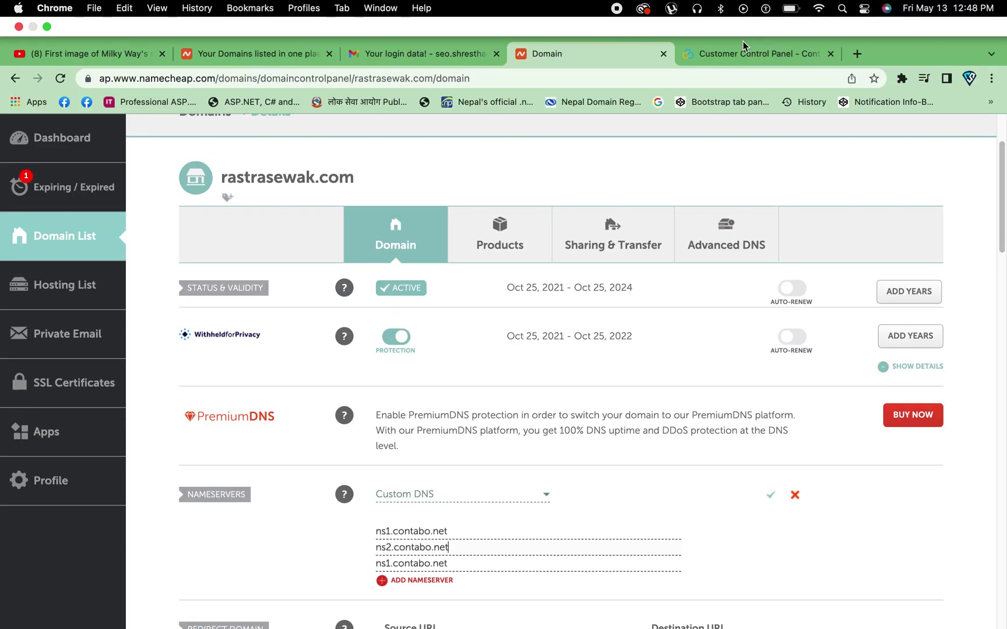
Replace the third entry with ns3.contabo.net and save the Custom DNS nameservers.
click(752, 17)
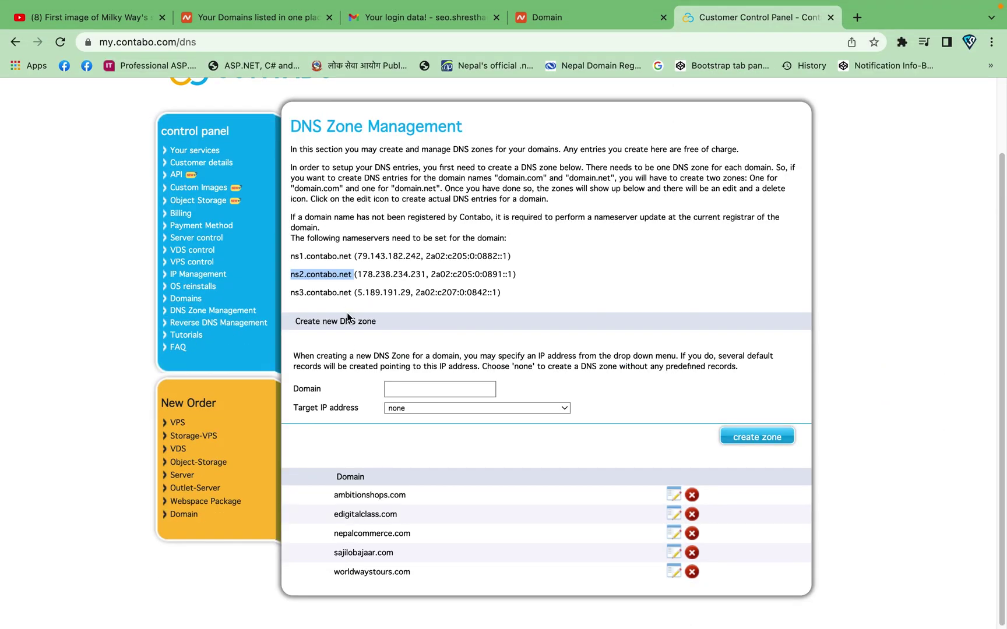
drag(352, 293, 288, 289)
key(super+c)
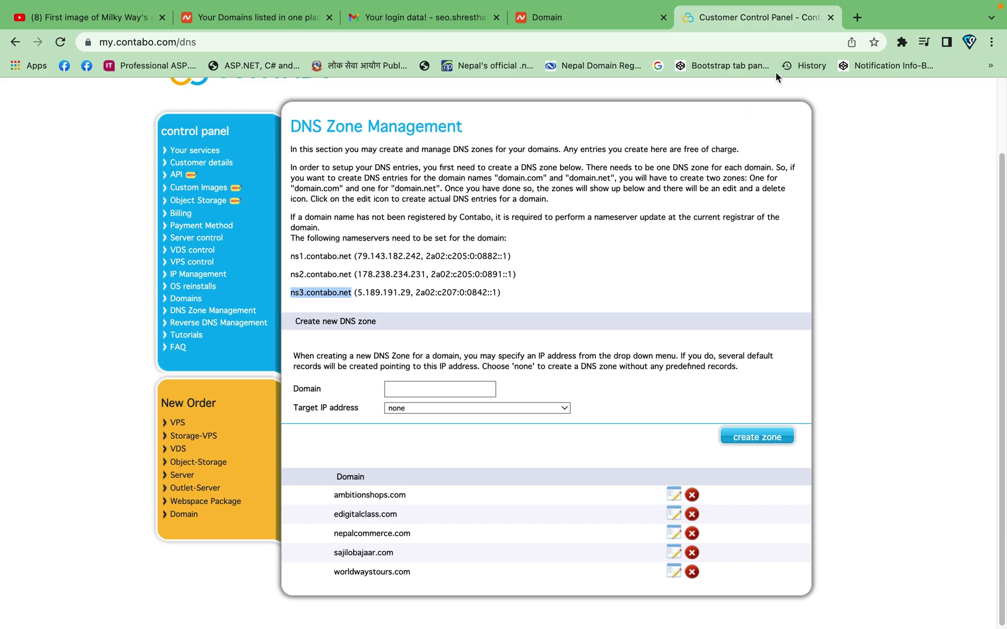
click(606, 18)
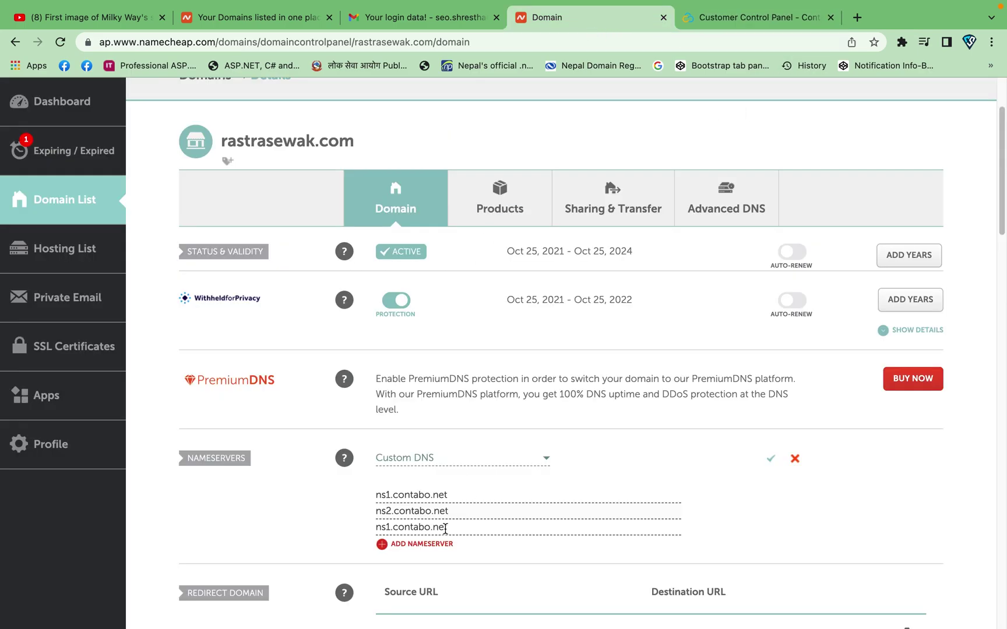
drag(448, 528, 373, 528)
key(super+v)
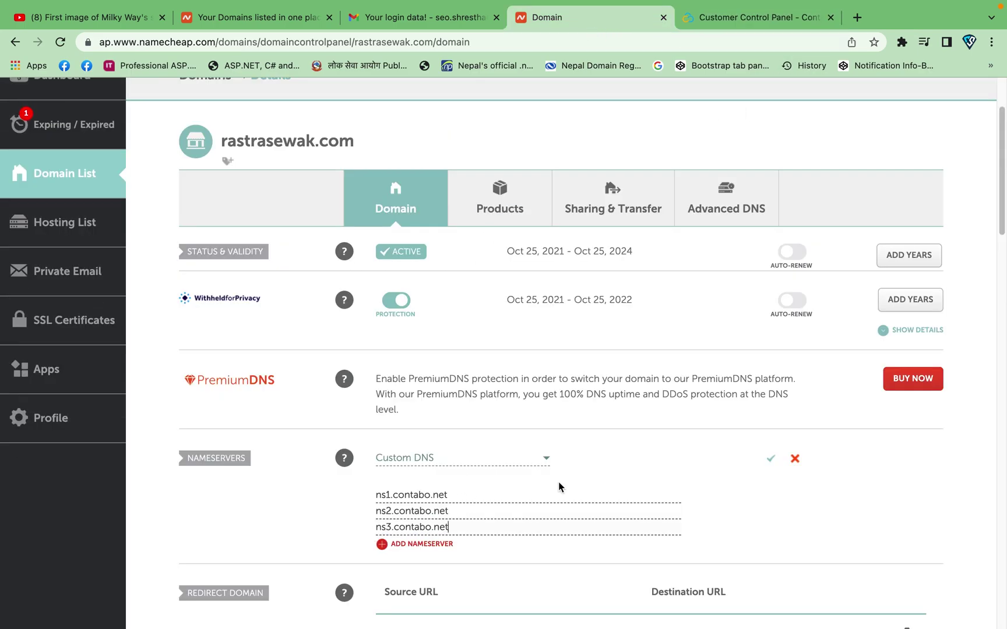
scroll(559, 484, down, 2)
click(771, 357)
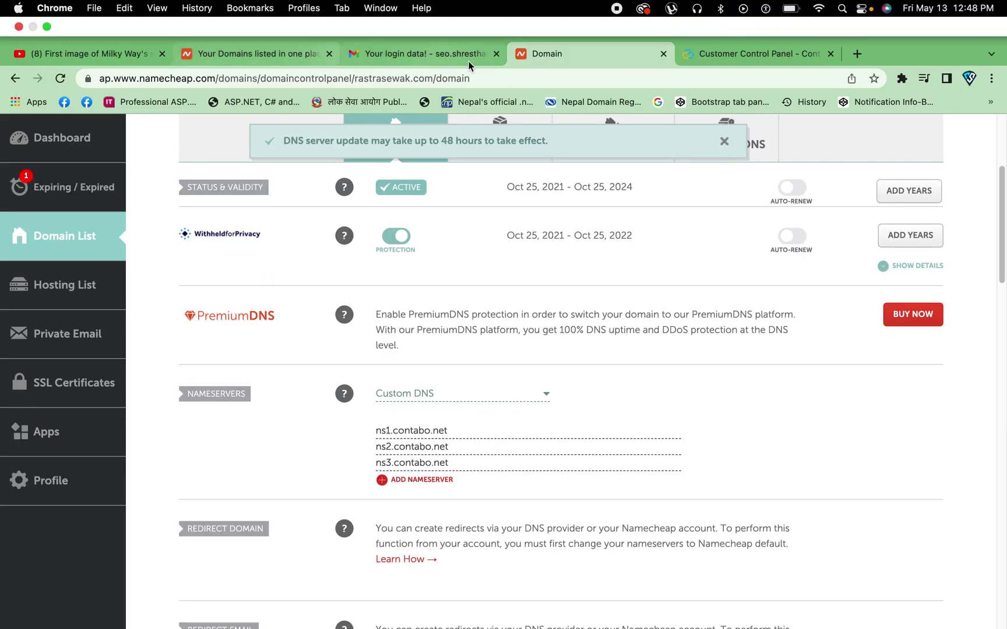
click(742, 13)
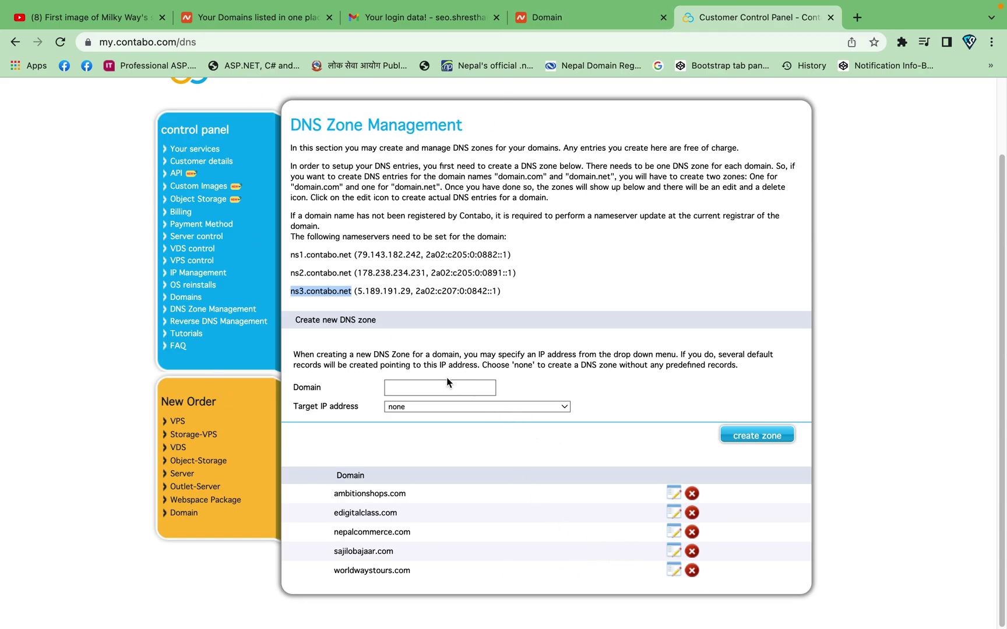
Enter rastrasewak.com as the new zone's domain and choose target IP 62.171.159.34.
click(202, 310)
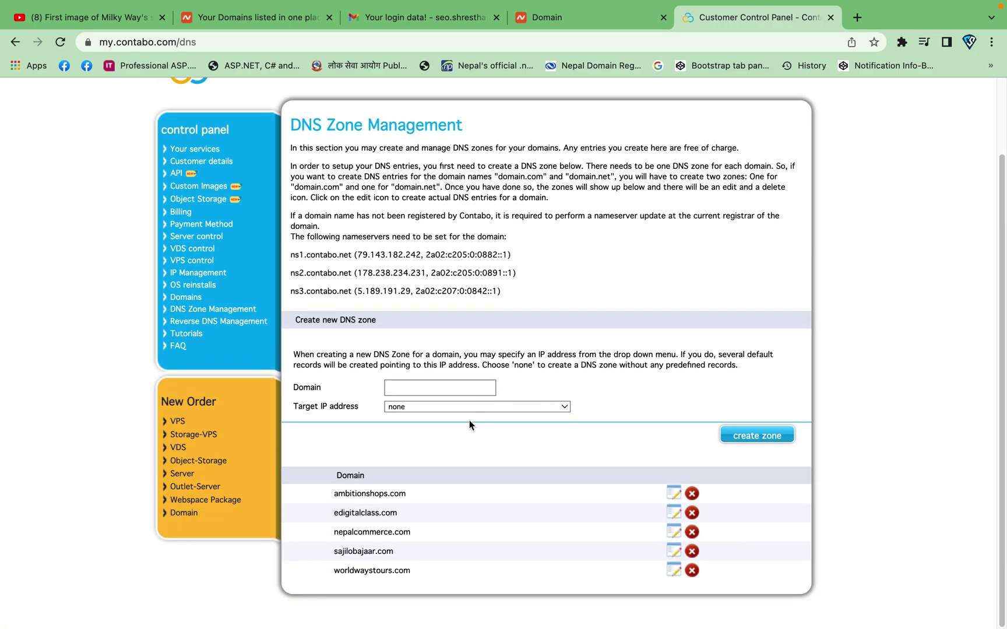
click(450, 390)
text(rastrasewak.com)
click(517, 406)
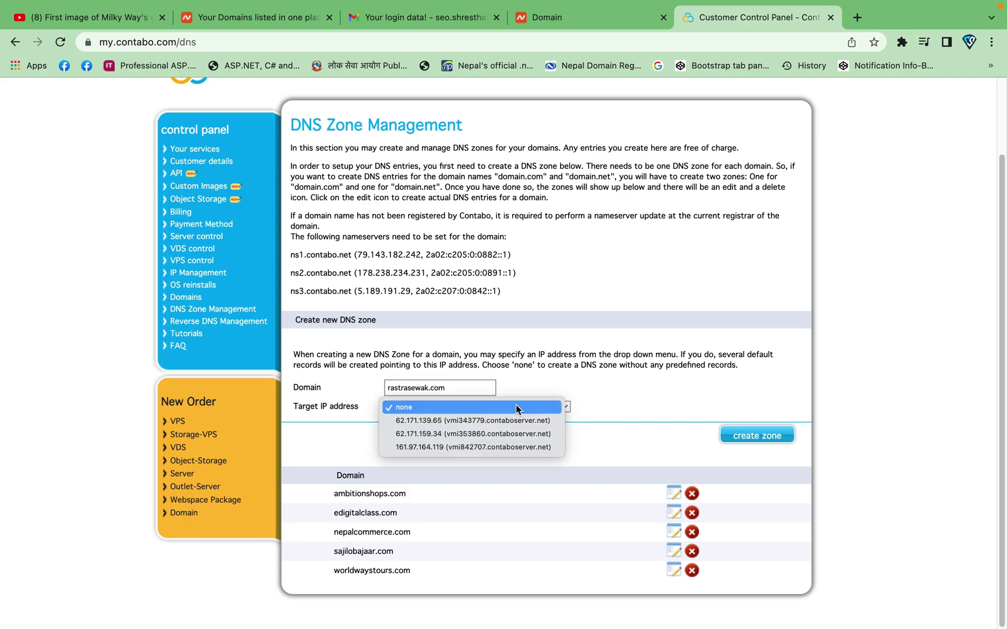
click(517, 435)
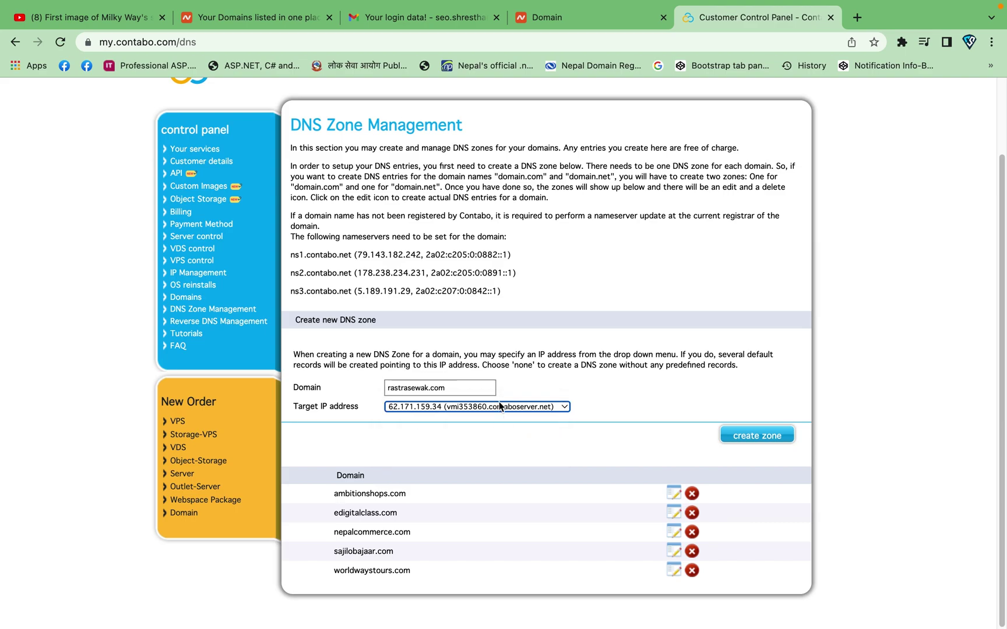
Confirm the 62.171.159.34 target IP and create the rastrasewak.com DNS zone.
click(501, 407)
click(630, 396)
drag(362, 402, 289, 399)
click(467, 403)
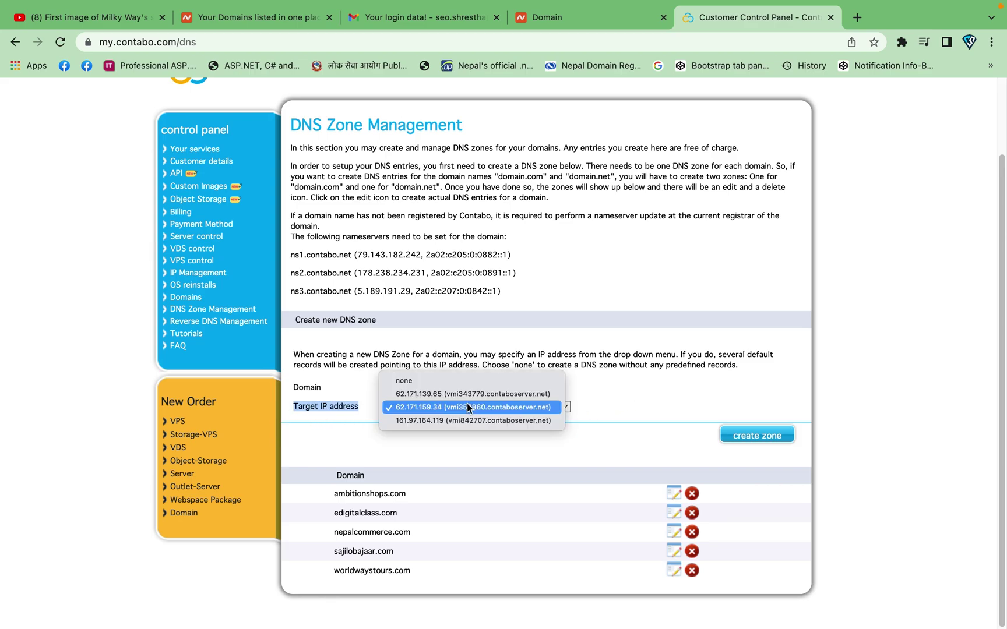
click(651, 396)
click(477, 406)
click(624, 405)
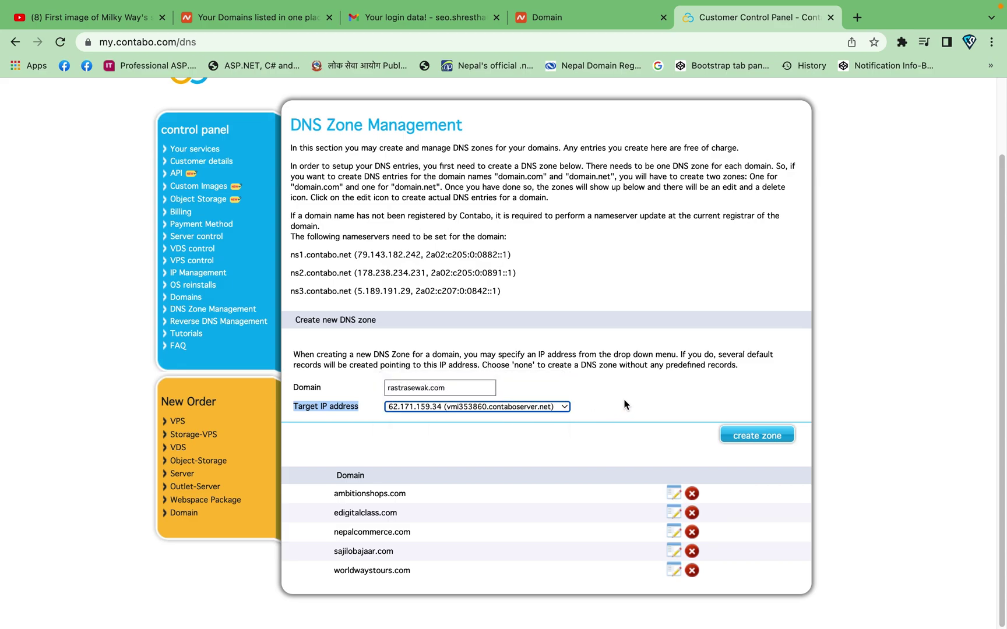
click(504, 407)
click(586, 395)
click(772, 439)
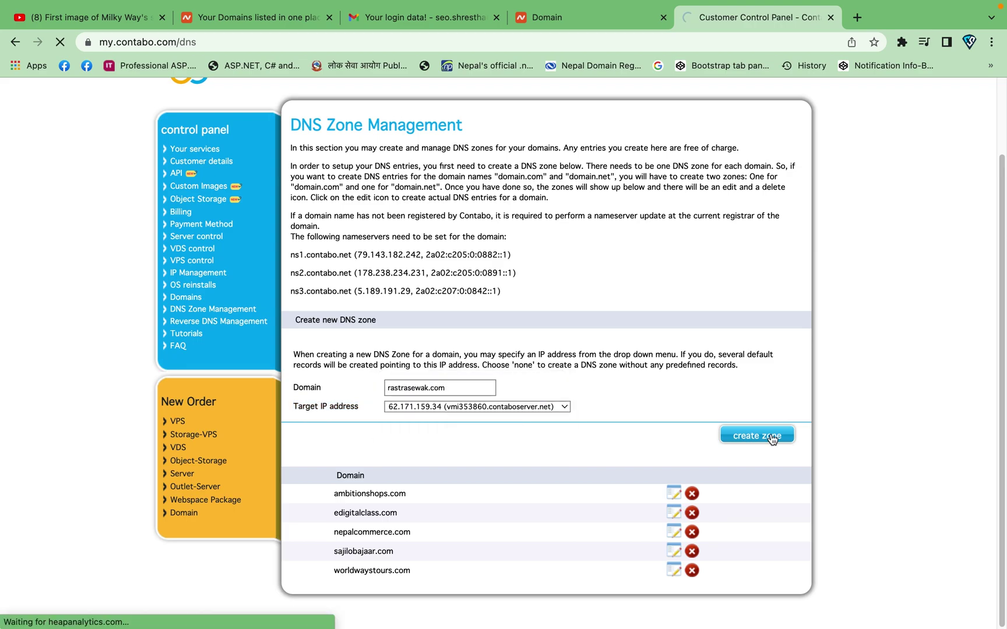
scroll(630, 453, down, 2)
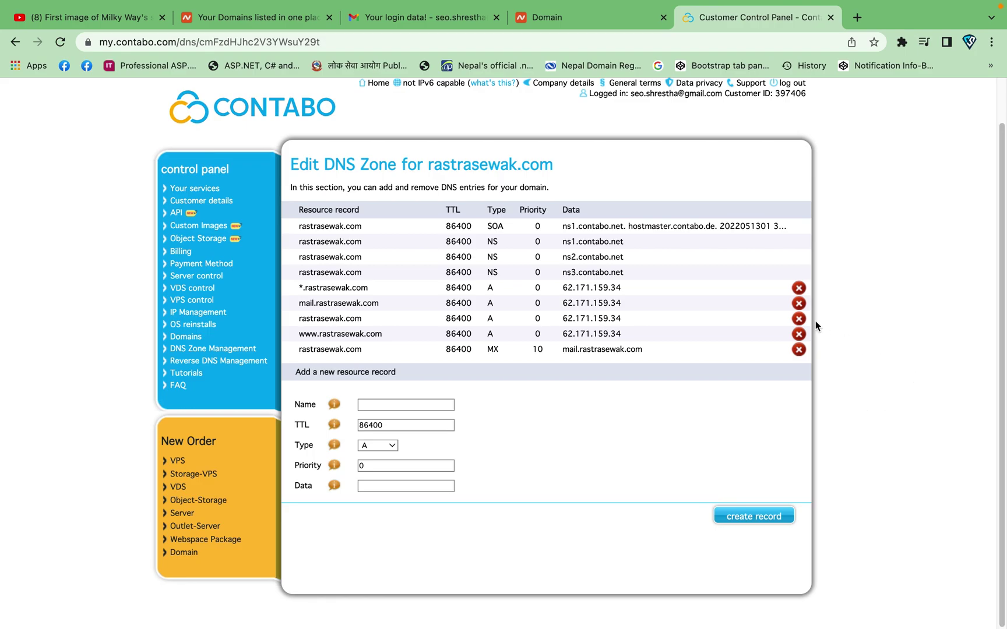
Inspect the rastrasewak.com zone records, including the wildcard entry, and open a blank tab.
click(639, 291)
click(366, 399)
click(858, 17)
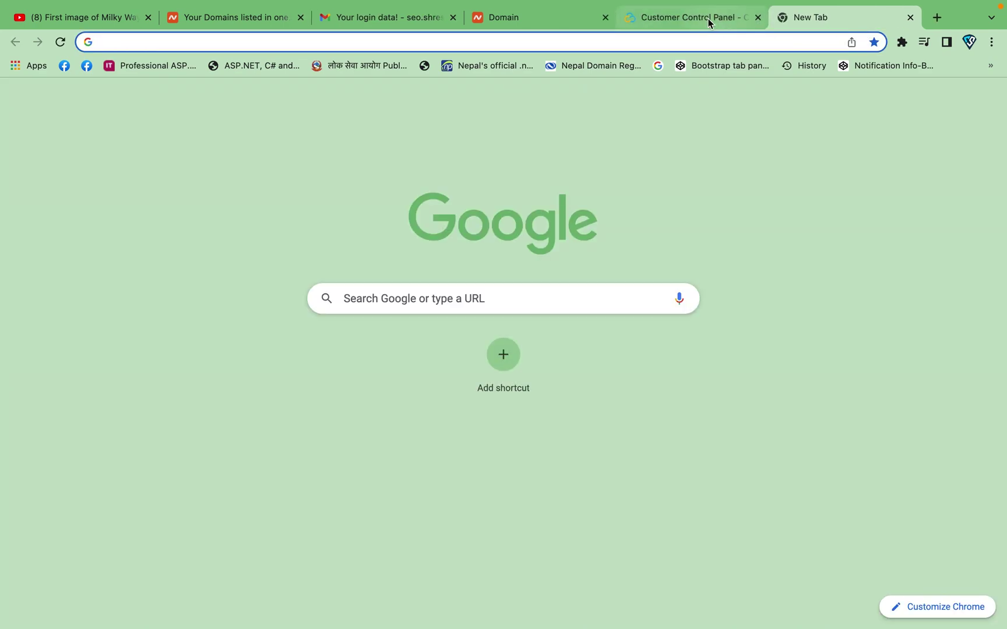
Enter the address rastrasewak.com:10000 in the blank tab.
click(710, 21)
click(810, 56)
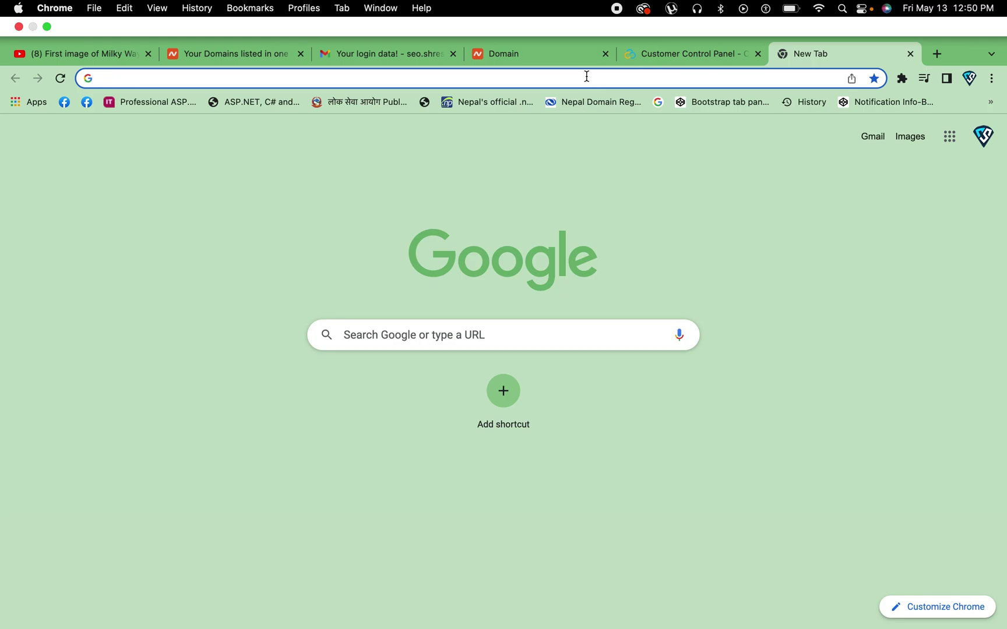
text(rastrasewak.com)
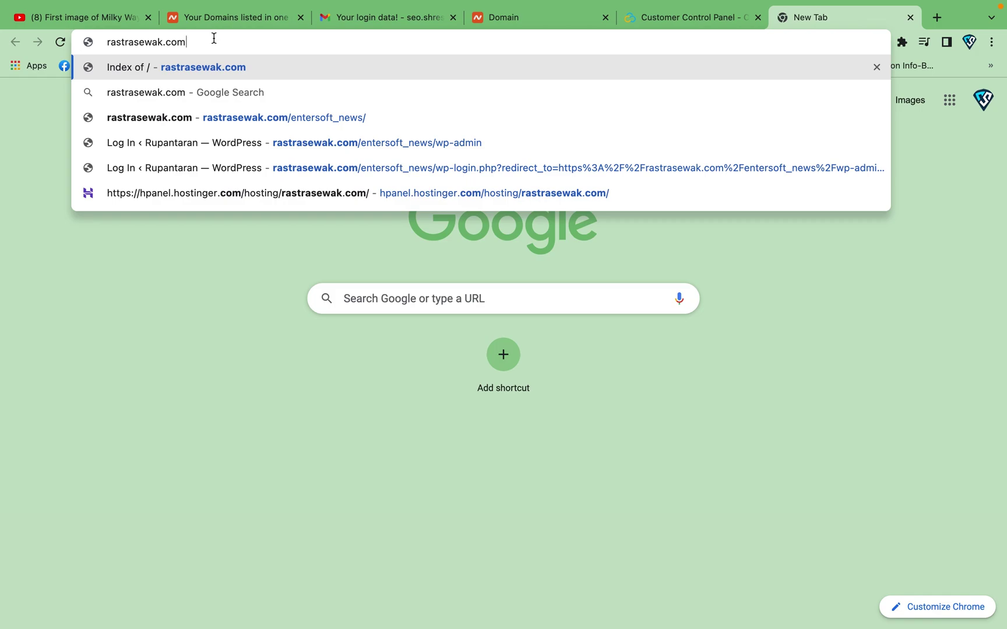
text(:)
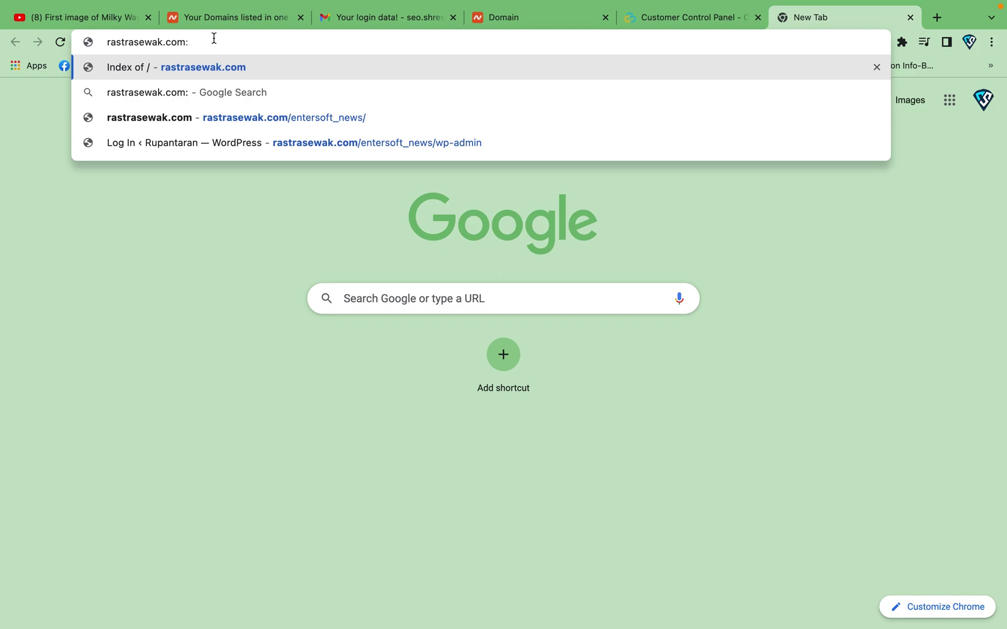
text(1)
key(BackSpace)
key(BackSpace)
text(:10000)
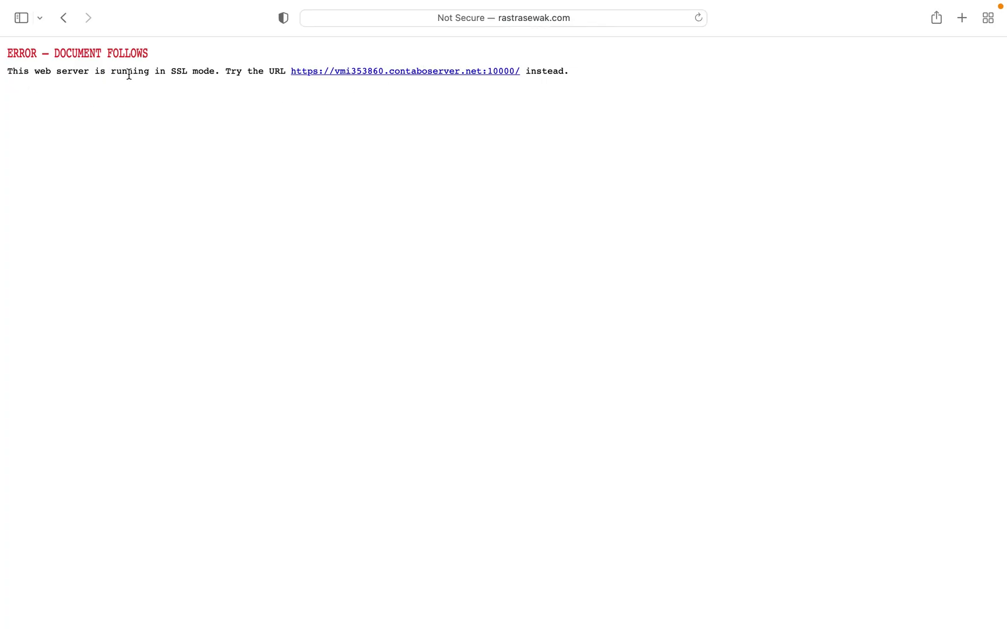
drag(207, 65, 103, 62)
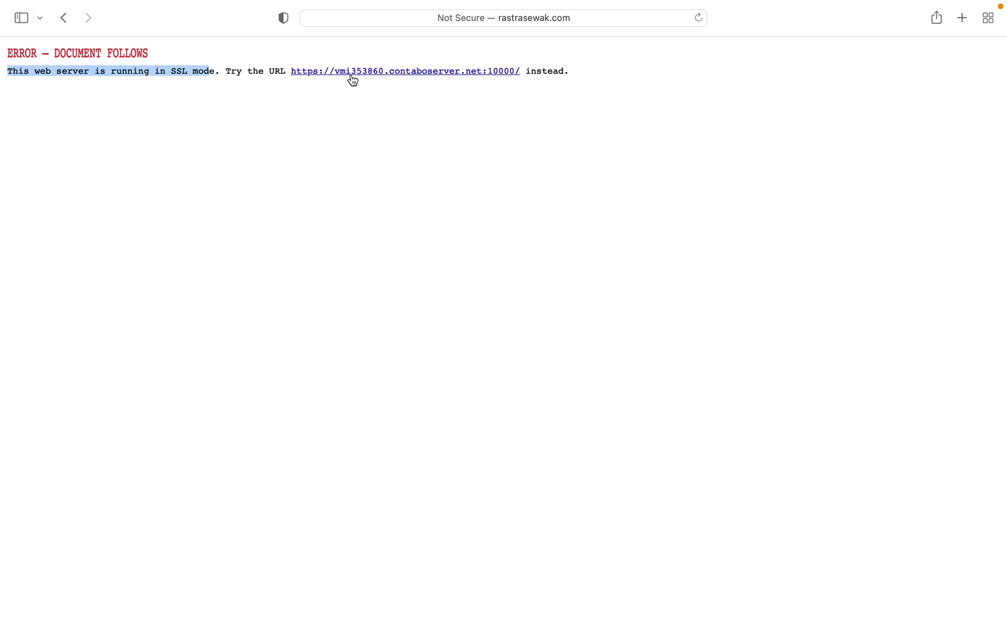
click(434, 71)
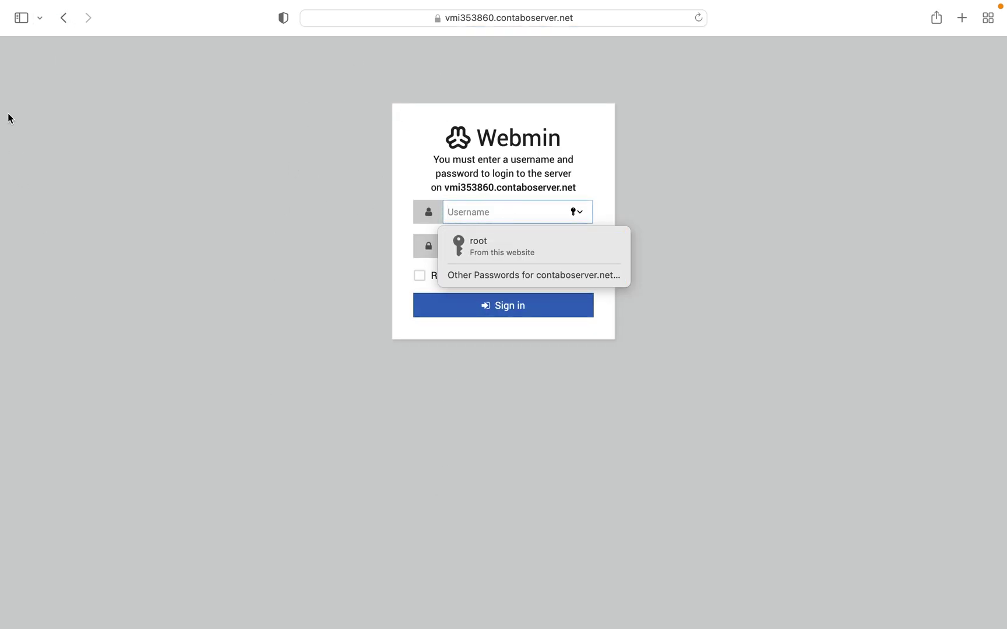
Check the server login details in the Gmail email, then return to the Webmin login page.
mouse_move(38, 627)
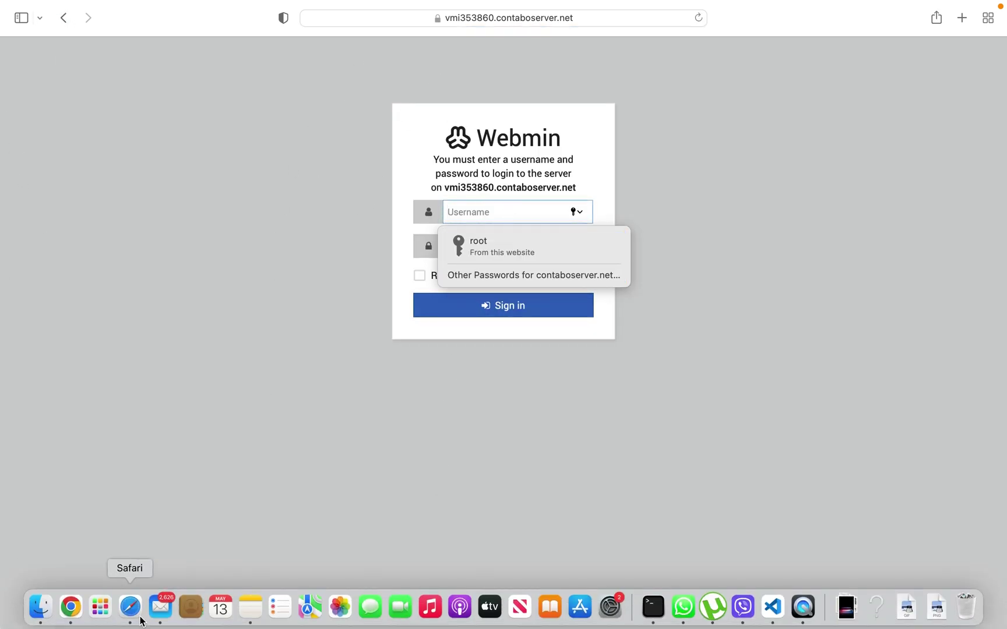
click(71, 607)
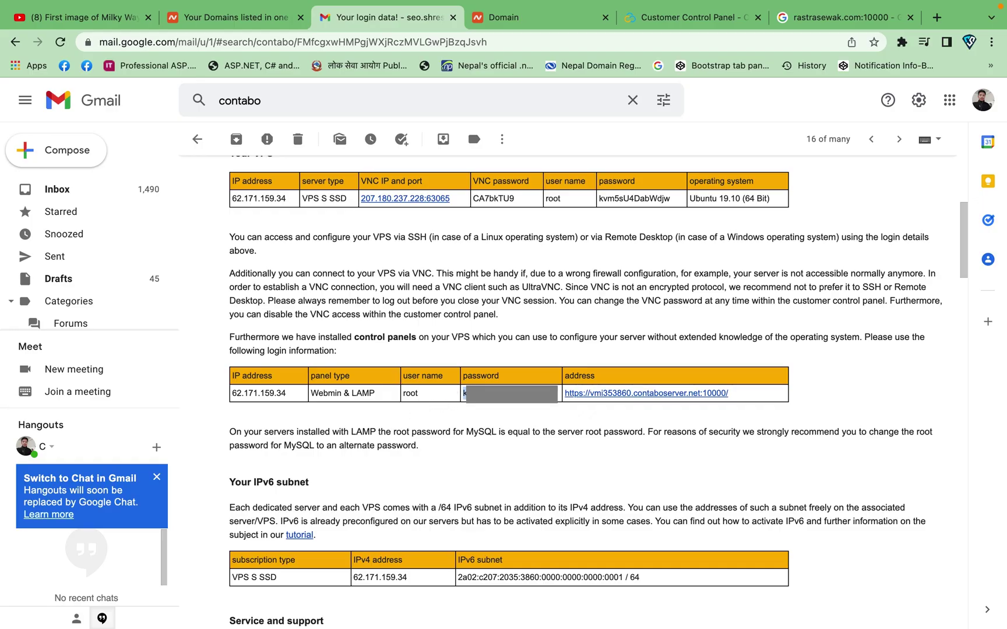
mouse_move(402, 627)
click(130, 607)
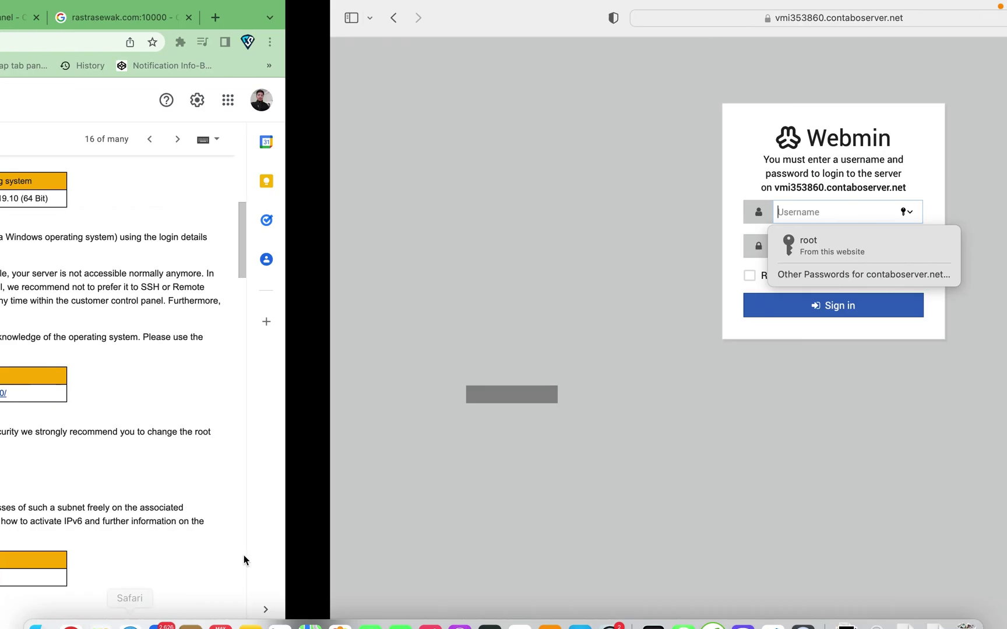
Sign in to Webmin as root with the pasted server password, declining to update the saved password.
click(502, 245)
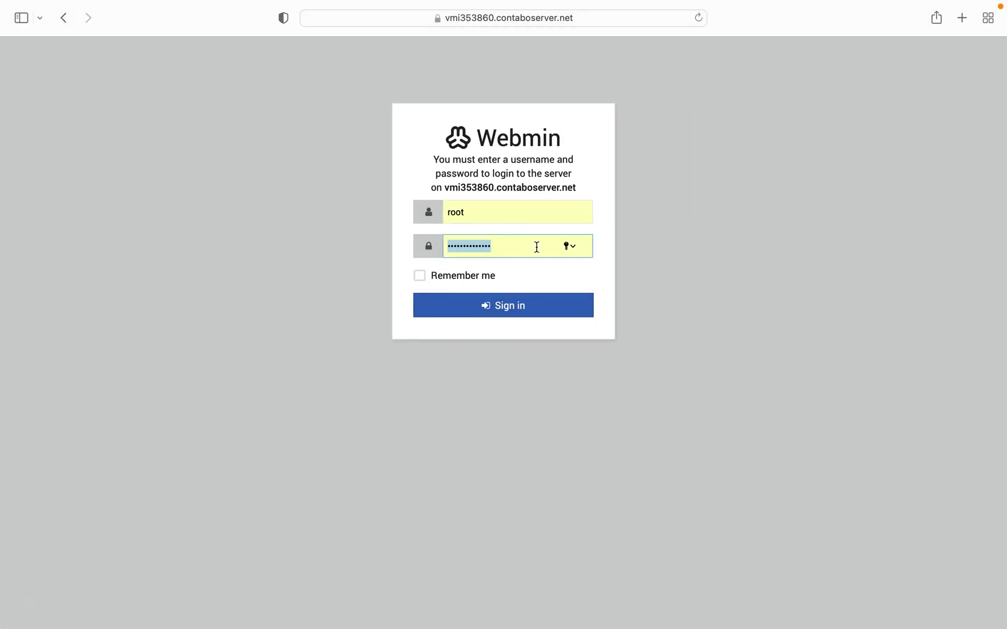
key(shift+Tab)
text(root)
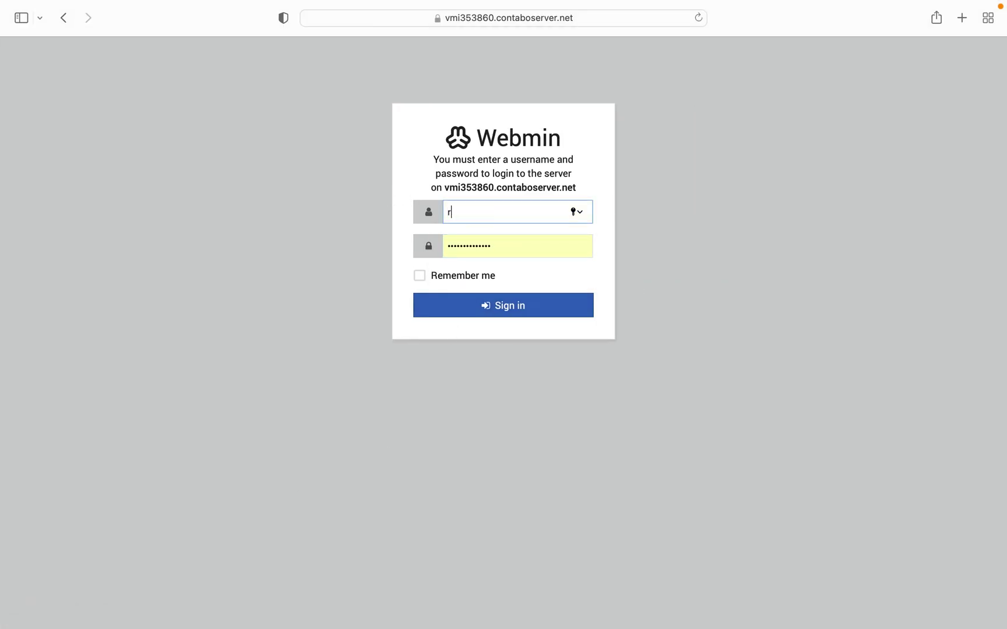
click(602, 250)
double_click(539, 245)
click(570, 250)
key(super+a)
key(BackSpace)
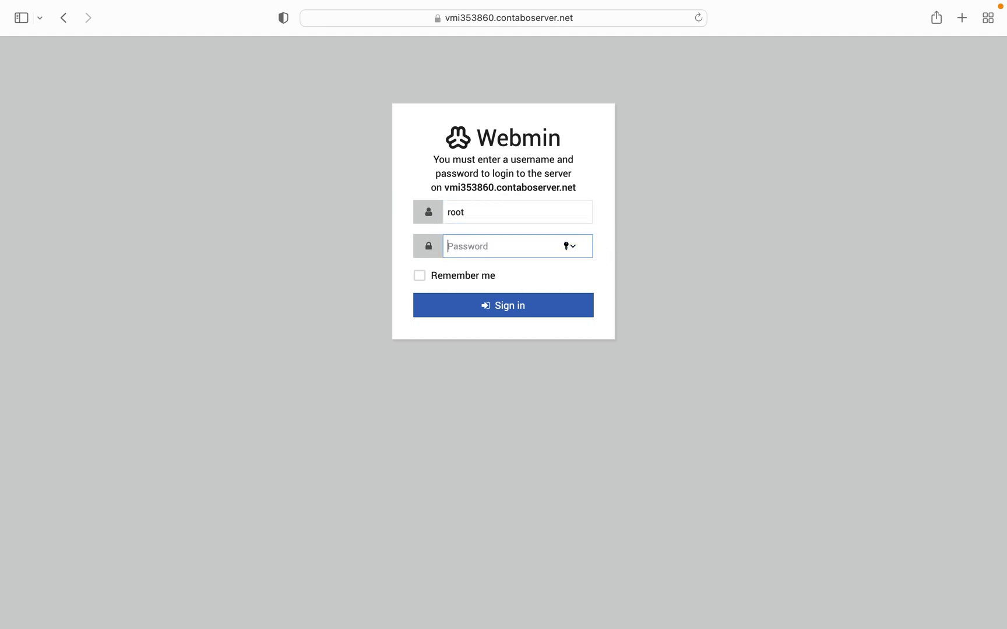
key(super+v)
click(487, 300)
click(520, 380)
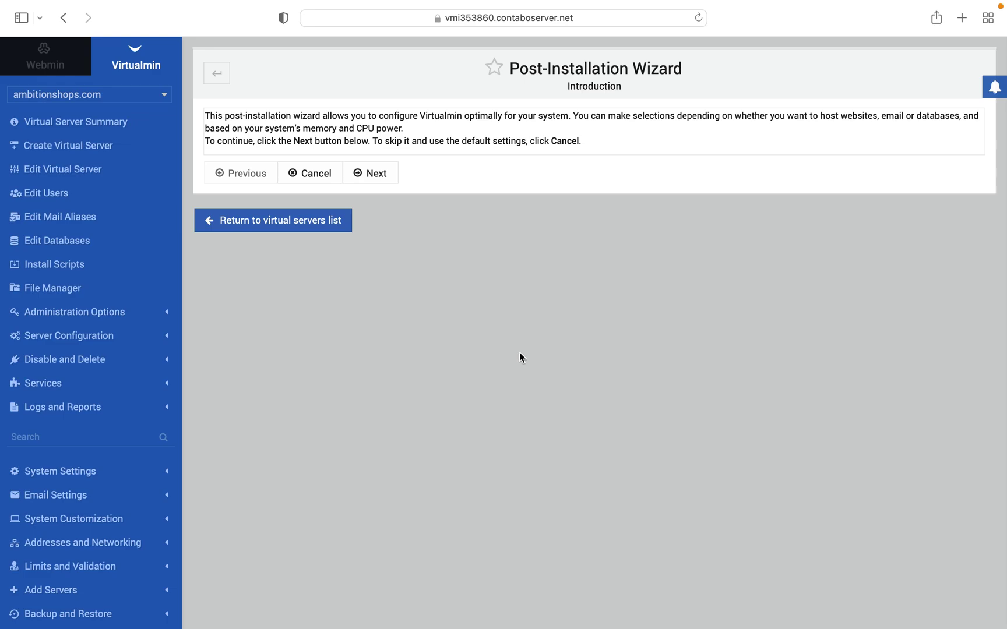
Allow the site's notifications from the domain list, then close the list unchanged.
click(154, 96)
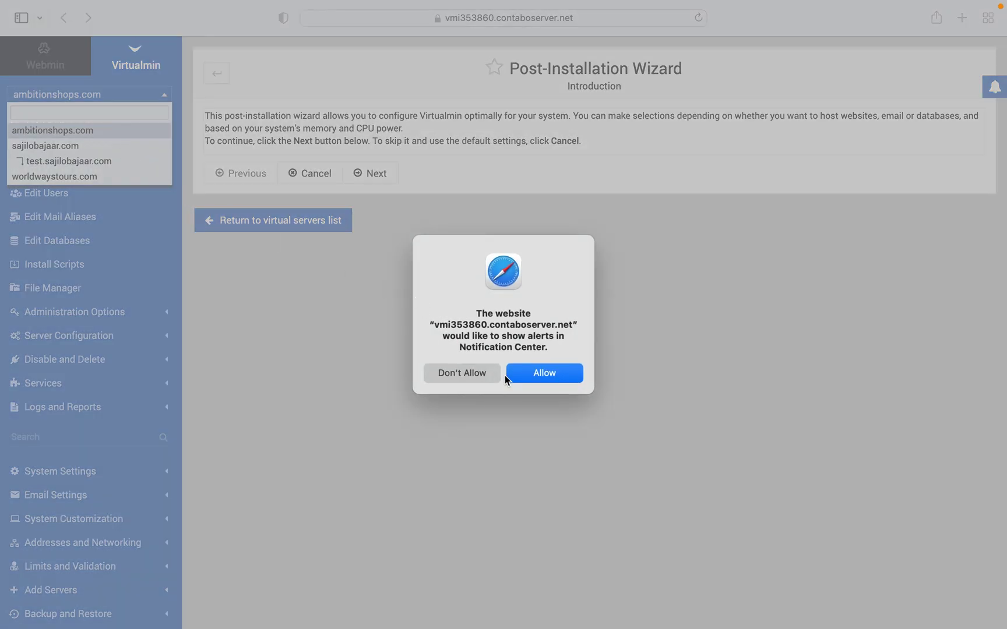
click(546, 379)
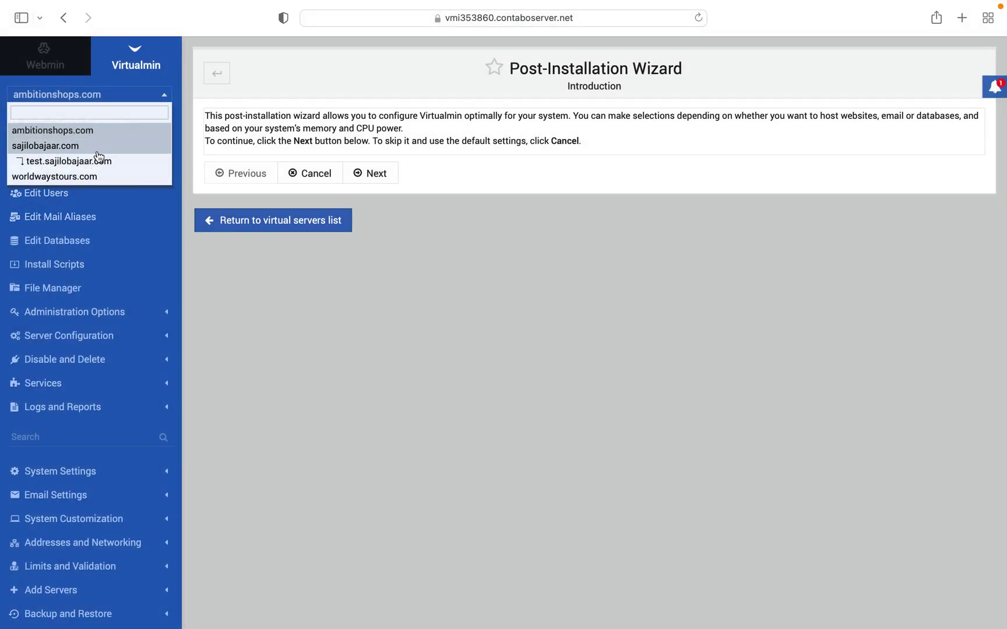
click(236, 273)
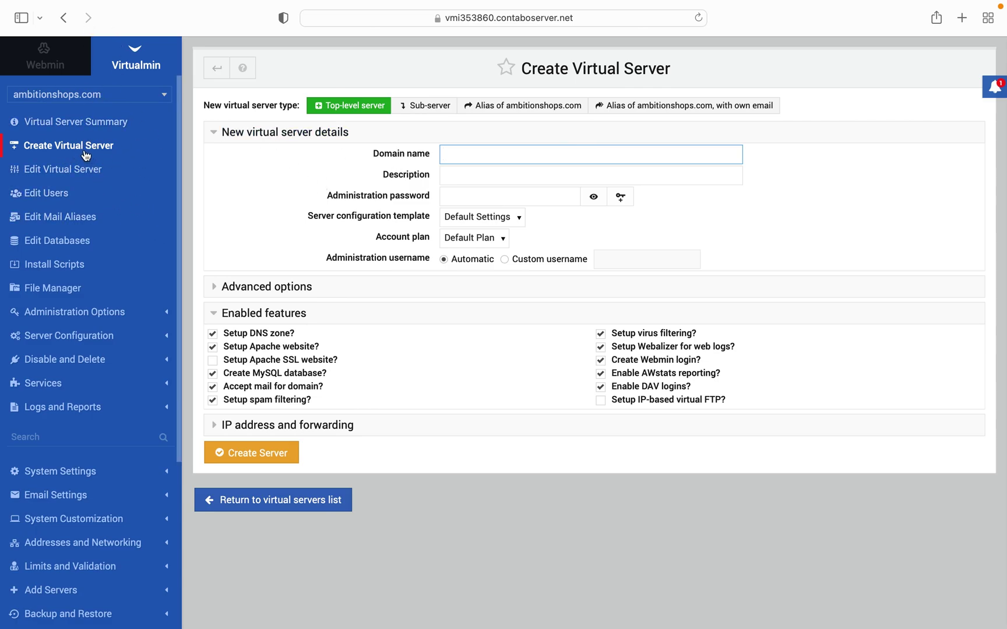
Enter domain name rastrasewak.com and description 'This it the New Website'.
click(466, 155)
text(rastrasewak.com)
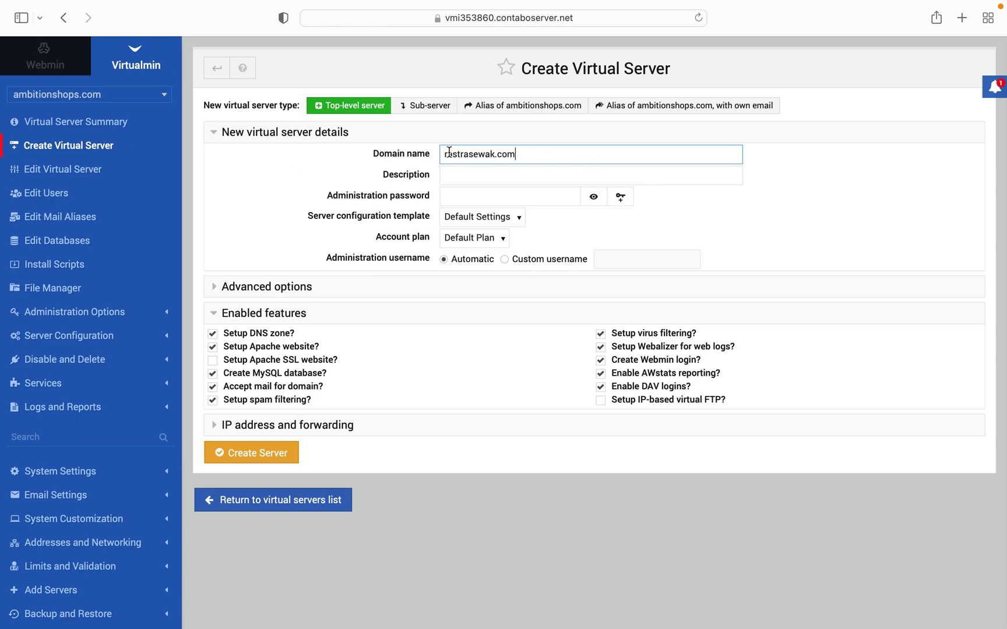
click(459, 183)
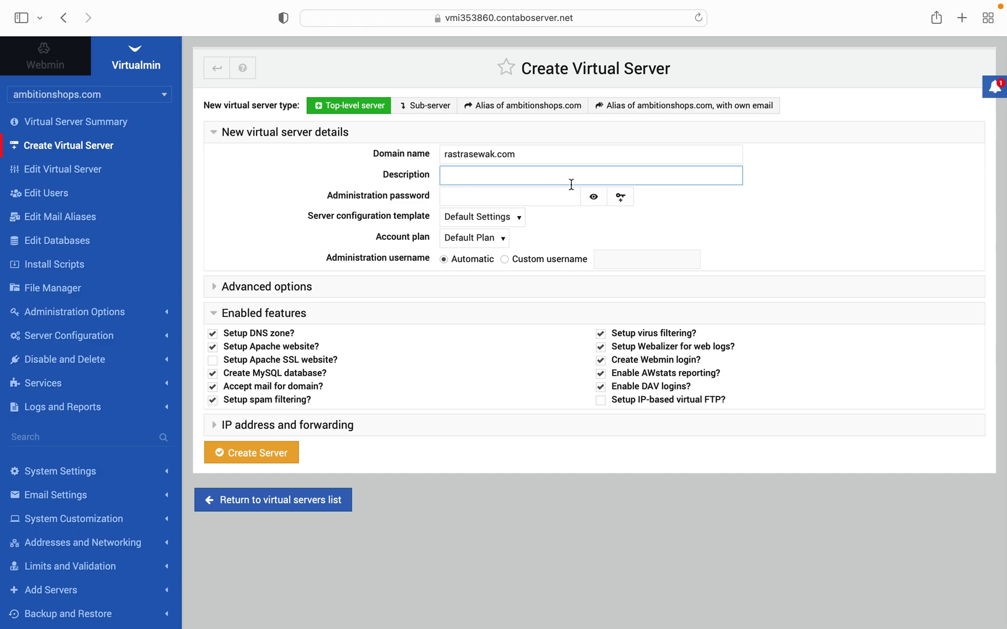
text(This it the N)
key(BackSpace)
text(New Website)
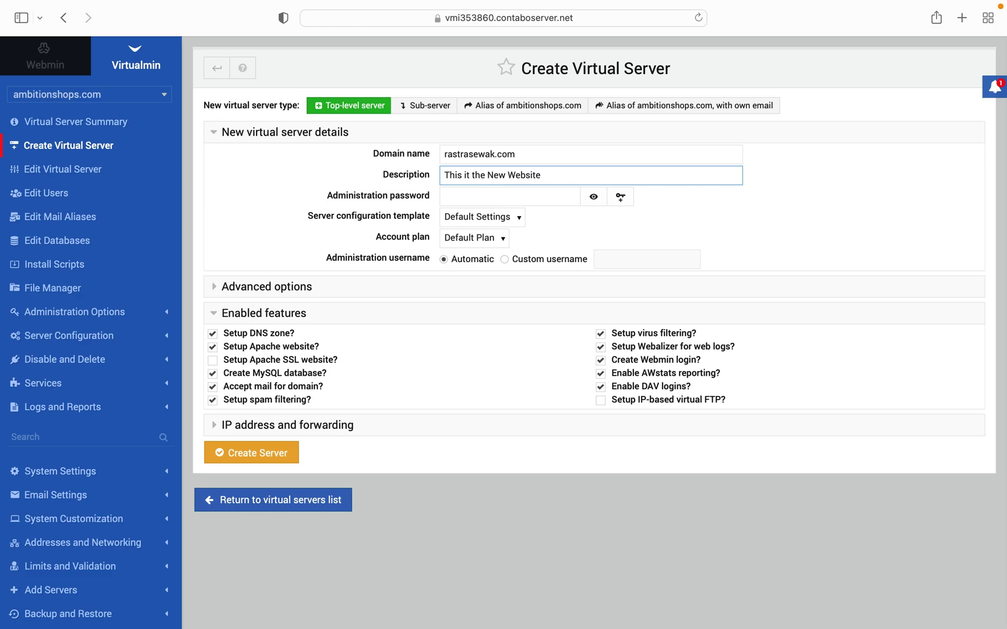
Set the administration password and expand the Advanced options.
click(505, 198)
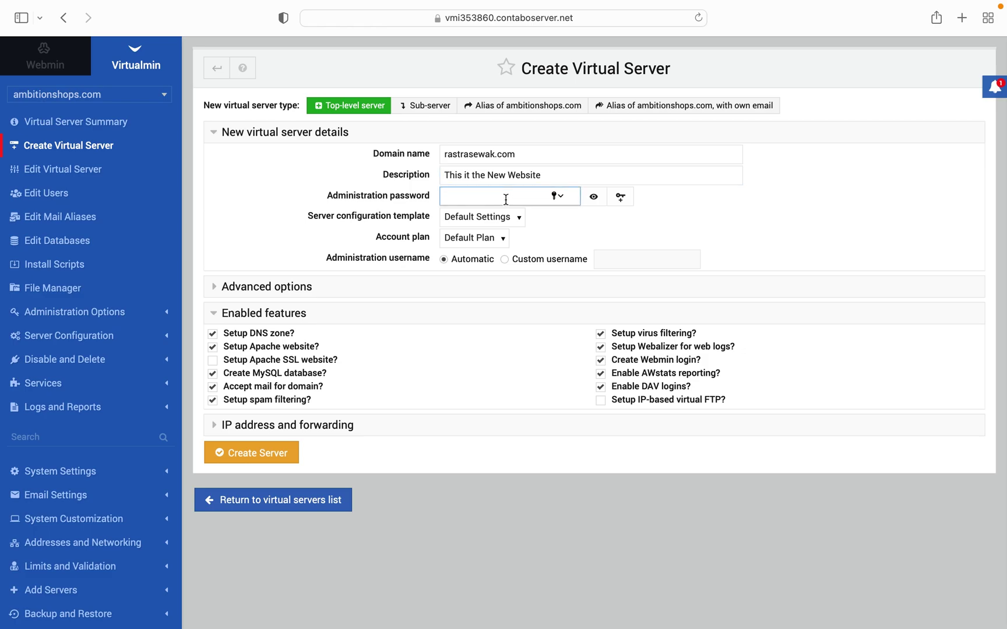
text(••)
key(BackSpace)
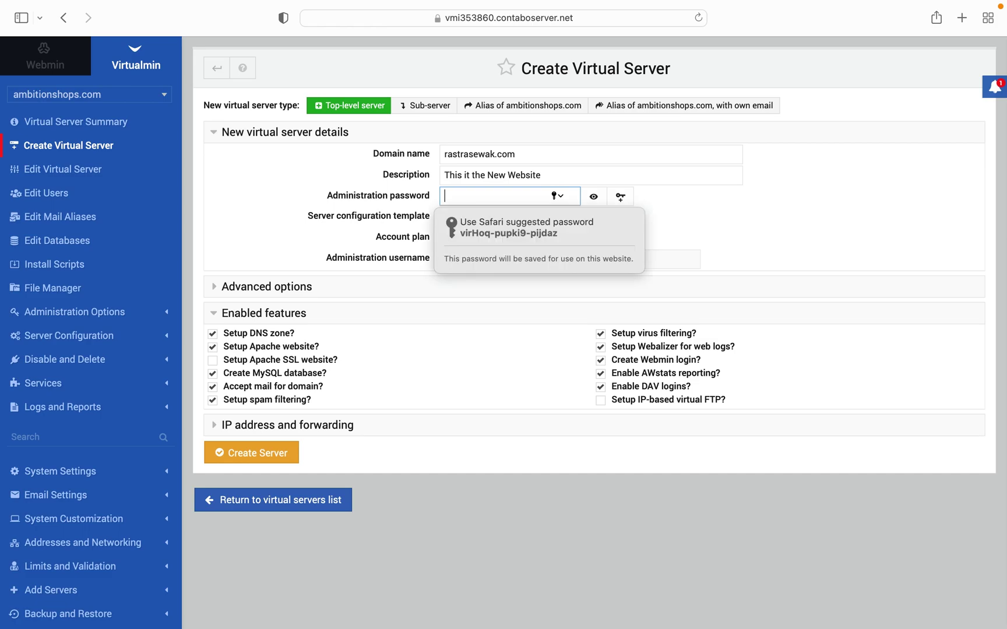
text(•••••)
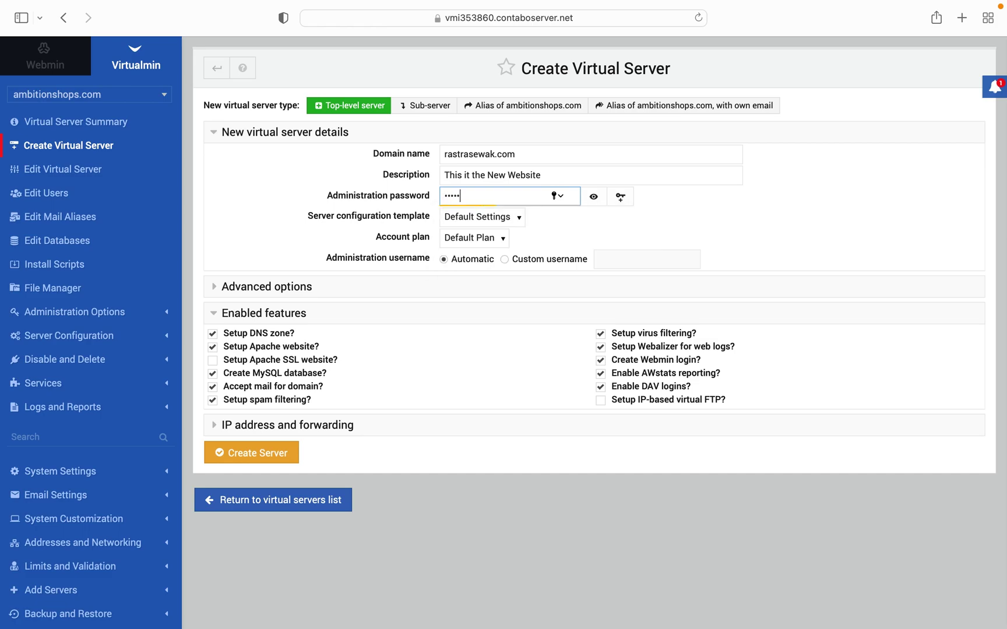
text(•••••••)
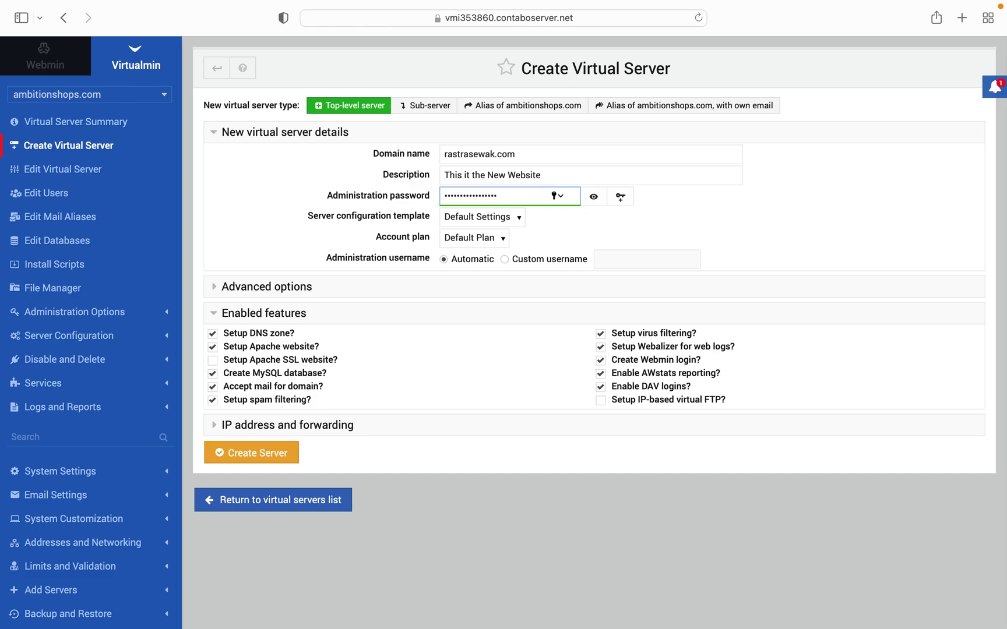
key(super+a)
key(BackSpace)
text(••••••••••••••••••)
click(352, 297)
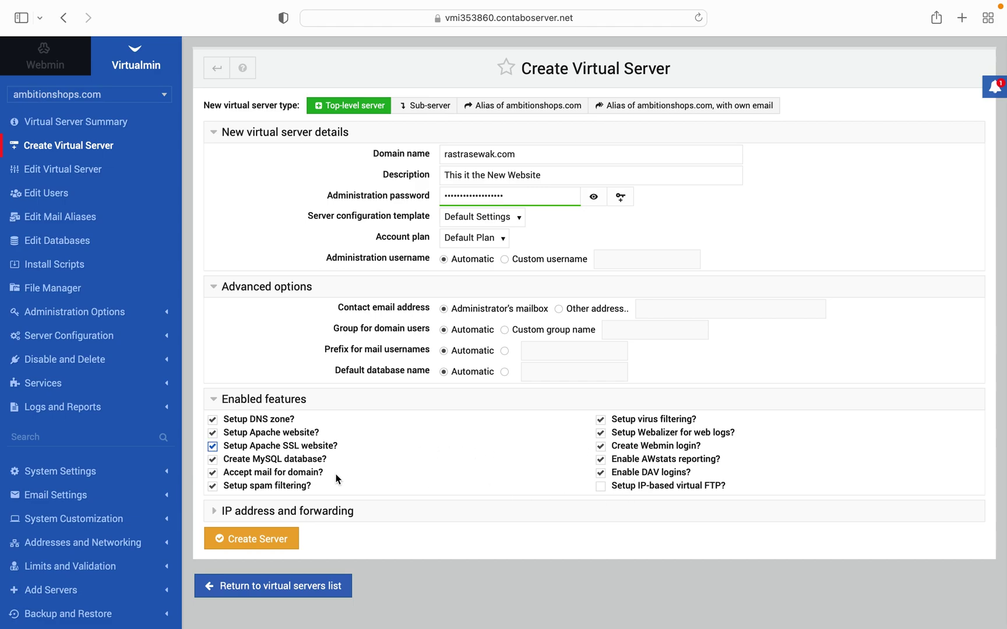
Review the shared IP under IP address and forwarding, then create the rastrasewak.com server.
click(349, 511)
scroll(485, 460, down, 3)
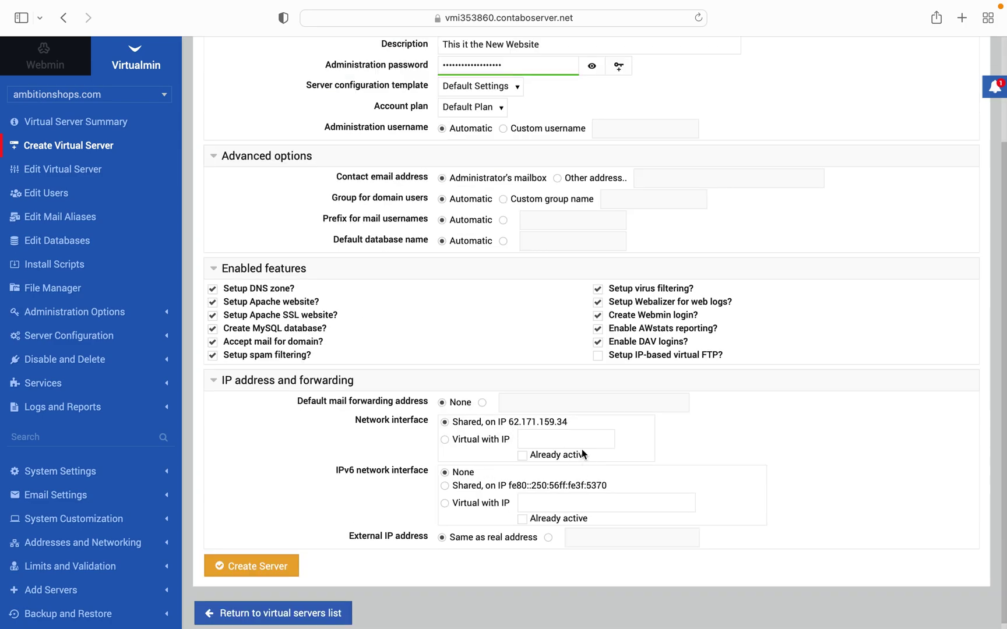
drag(582, 423, 515, 418)
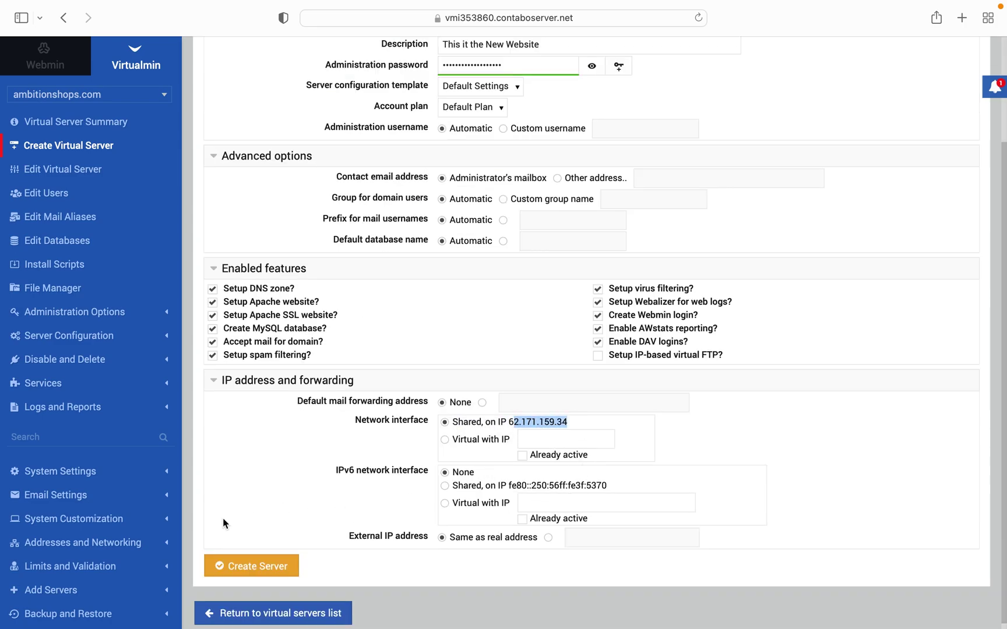
click(249, 567)
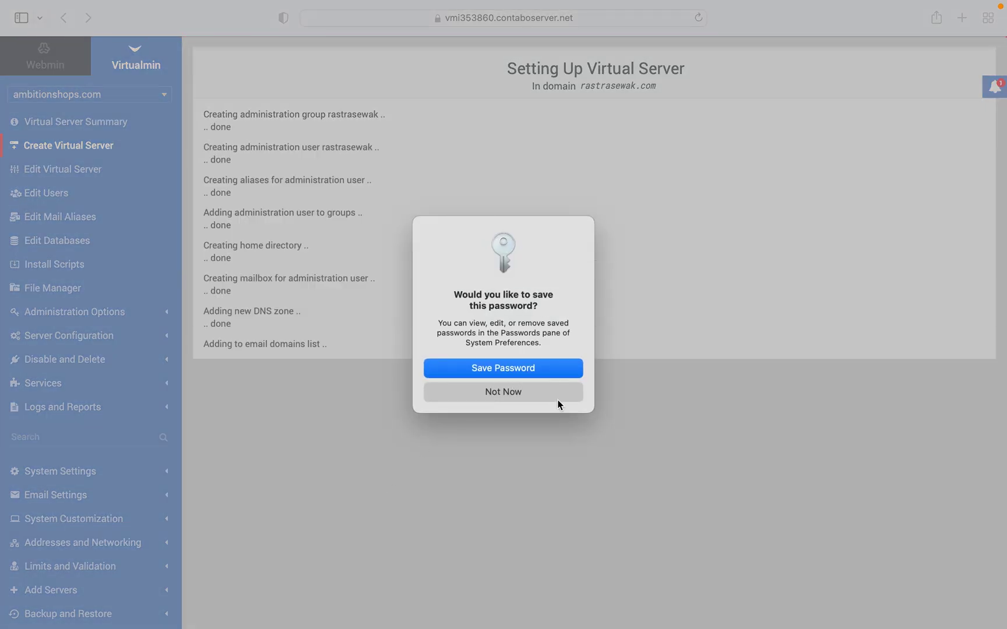
Decline Safari's password save and read the setup log through the failed Let's Encrypt request.
click(533, 392)
scroll(792, 612, down, 15)
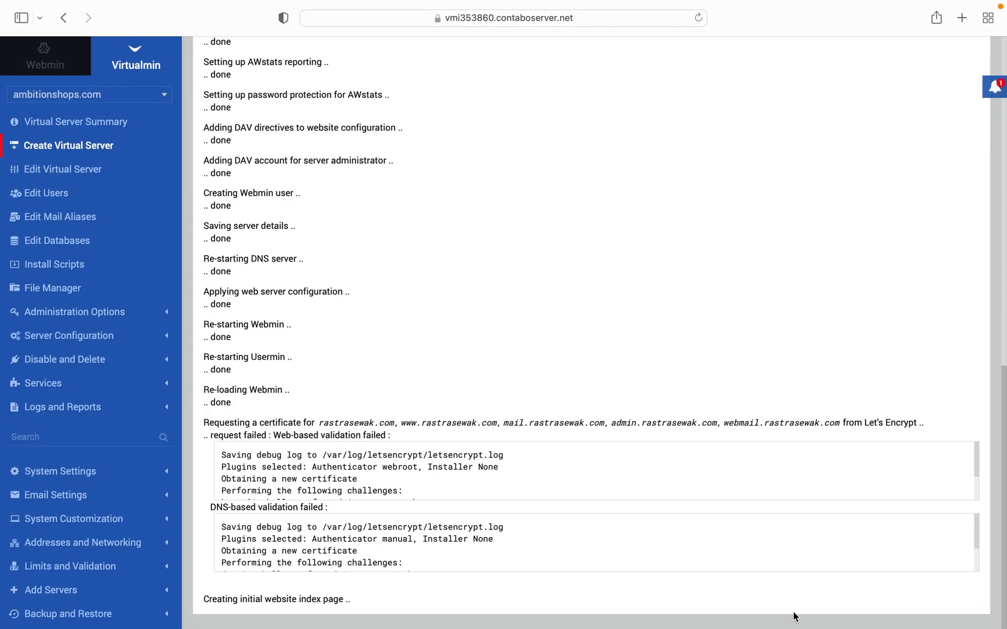
scroll(795, 616, down, 2)
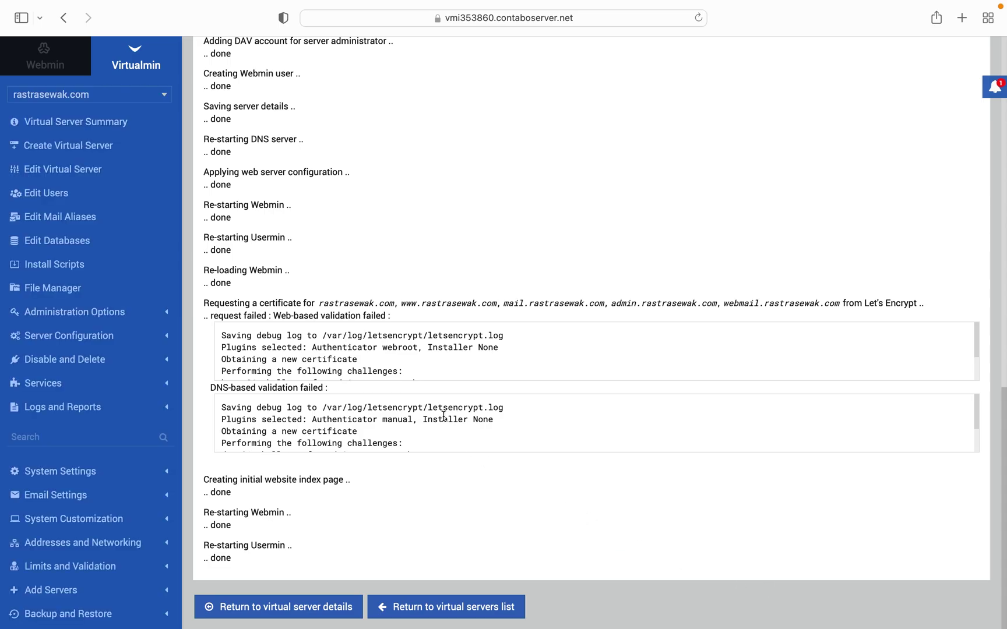
scroll(443, 416, down, 10)
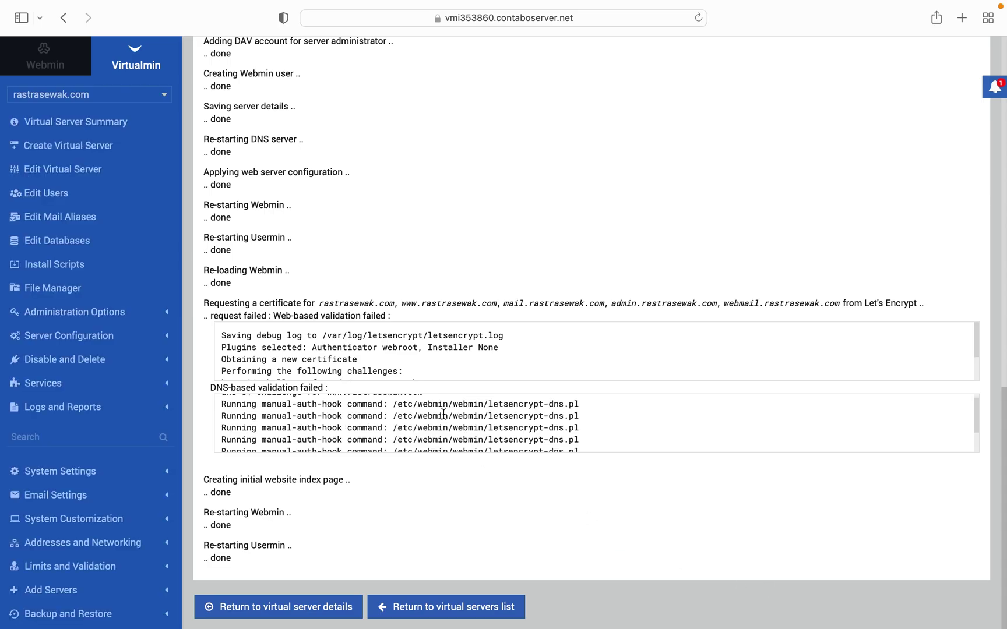
scroll(409, 302, up, 5)
scroll(404, 288, down, 5)
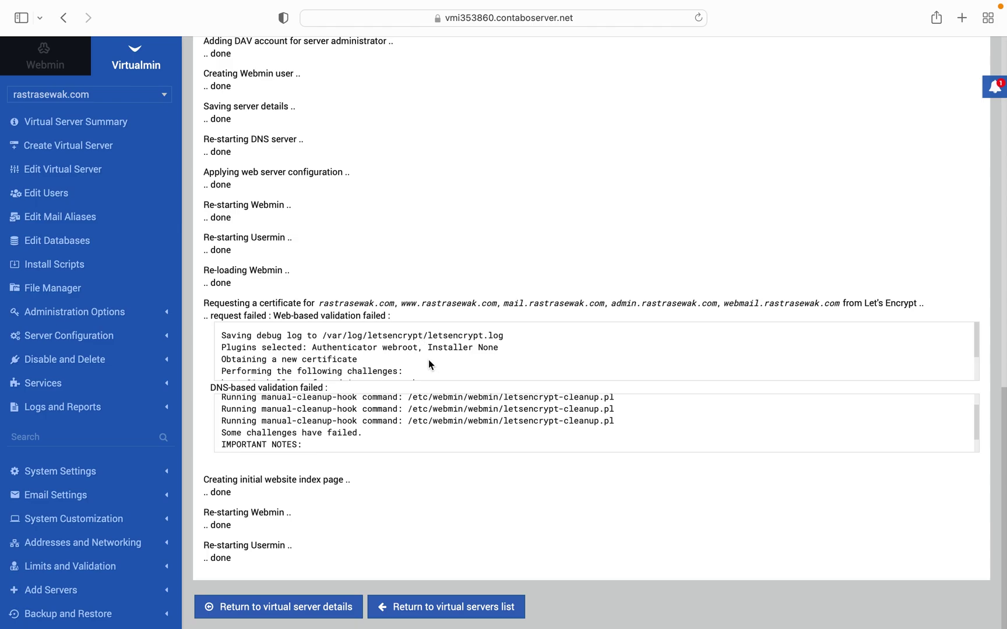
Return to the virtual servers list and open the sidebar's managed-domain selector.
click(448, 612)
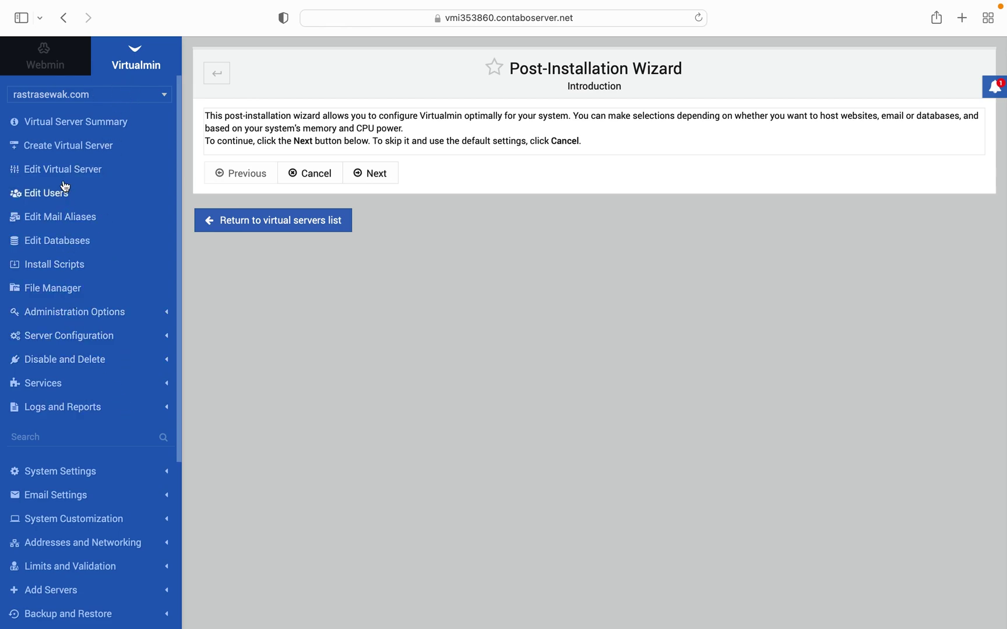
click(104, 97)
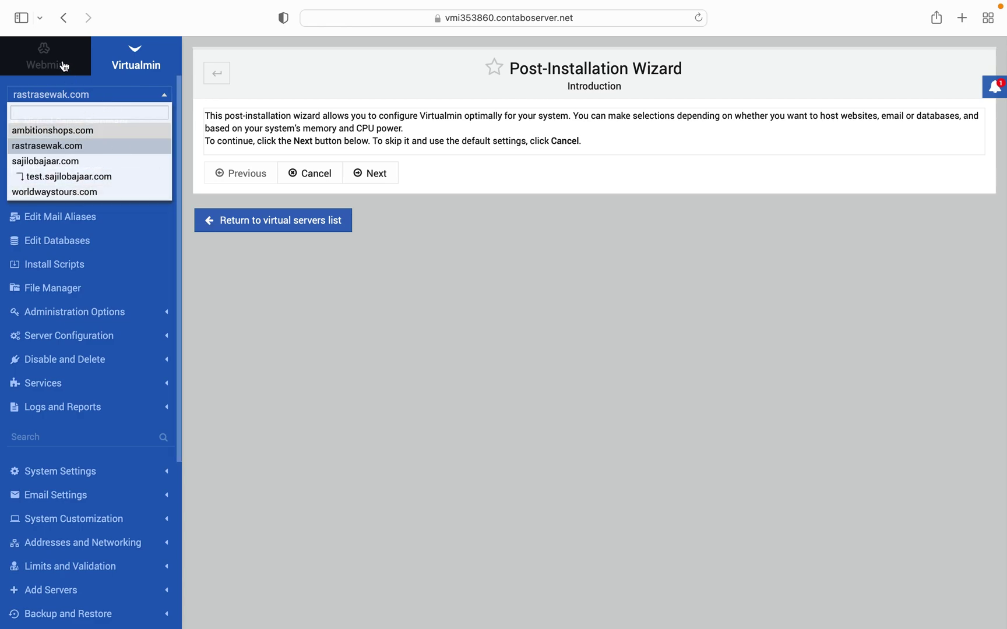
click(127, 62)
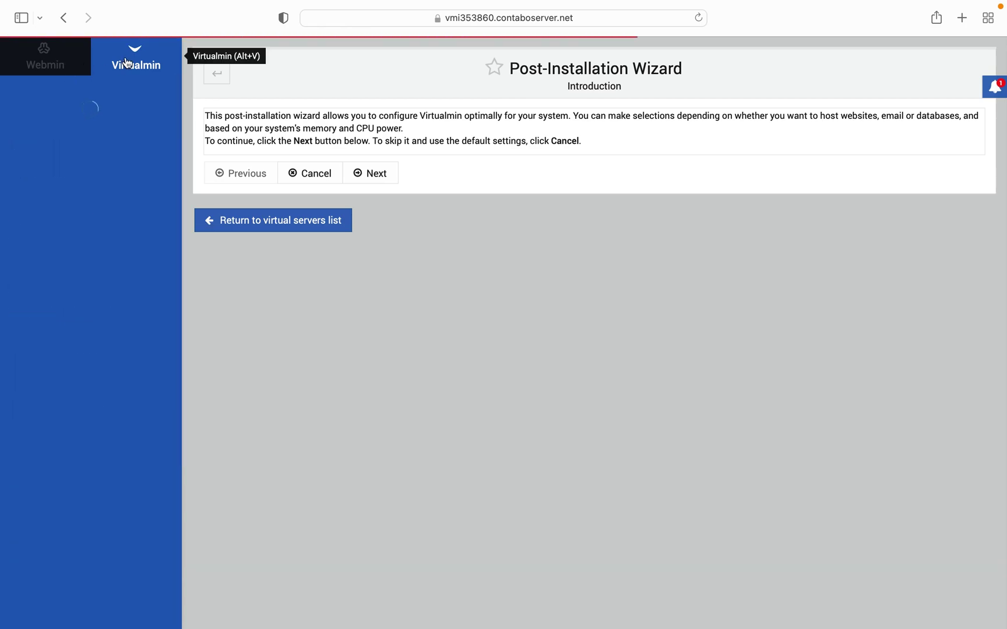
click(123, 95)
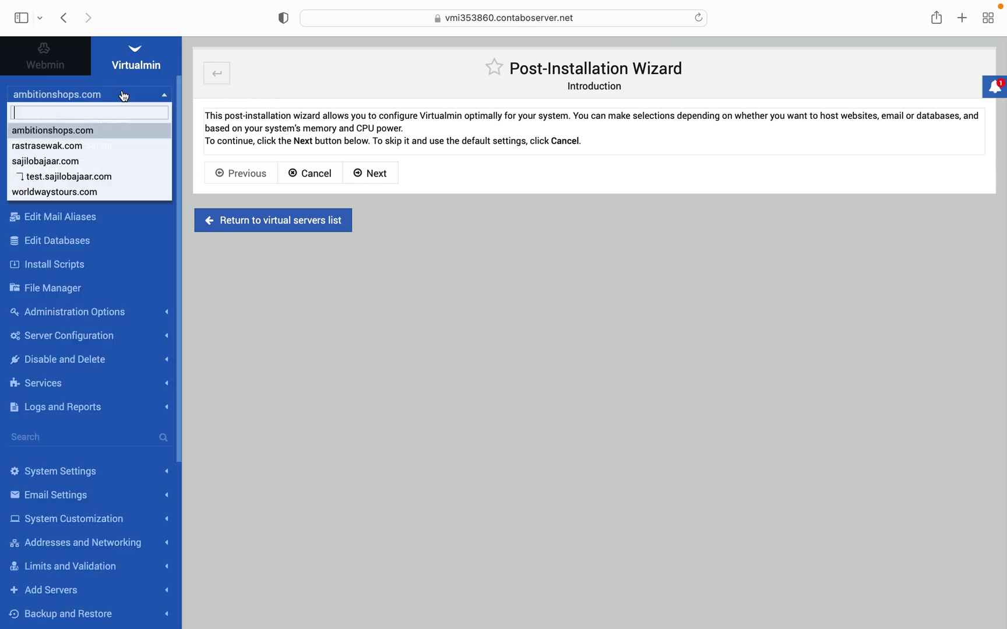
Switch to rastrasewak.com and bring up WordPress install options from Available Scripts.
click(99, 146)
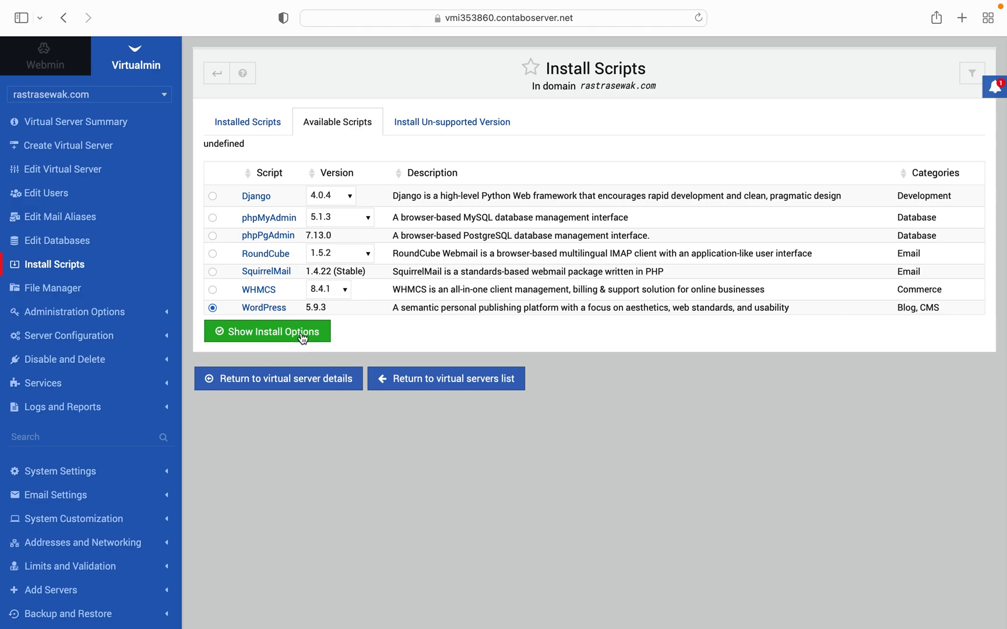
click(248, 125)
click(322, 126)
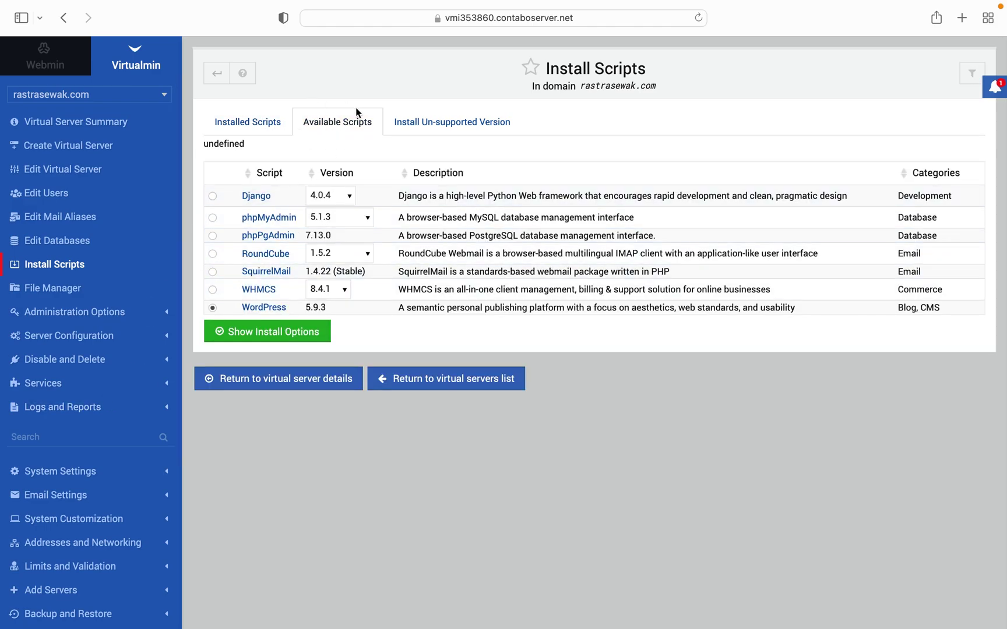
click(211, 308)
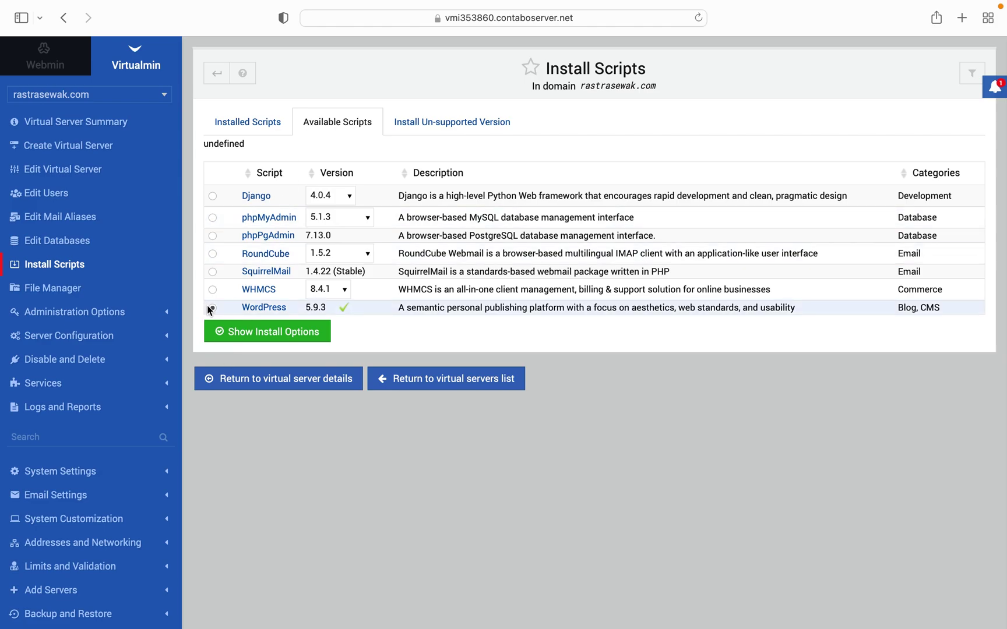
click(256, 334)
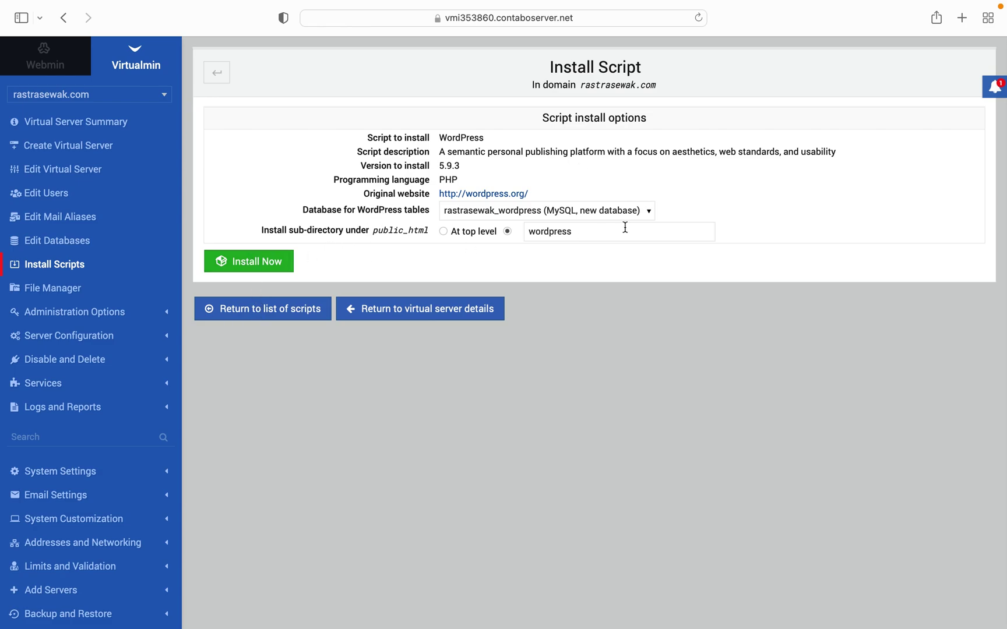
Install WordPress 5.9.3 into sub-directory wordpress with new database rastrasewak_wordpress.
drag(484, 167, 365, 169)
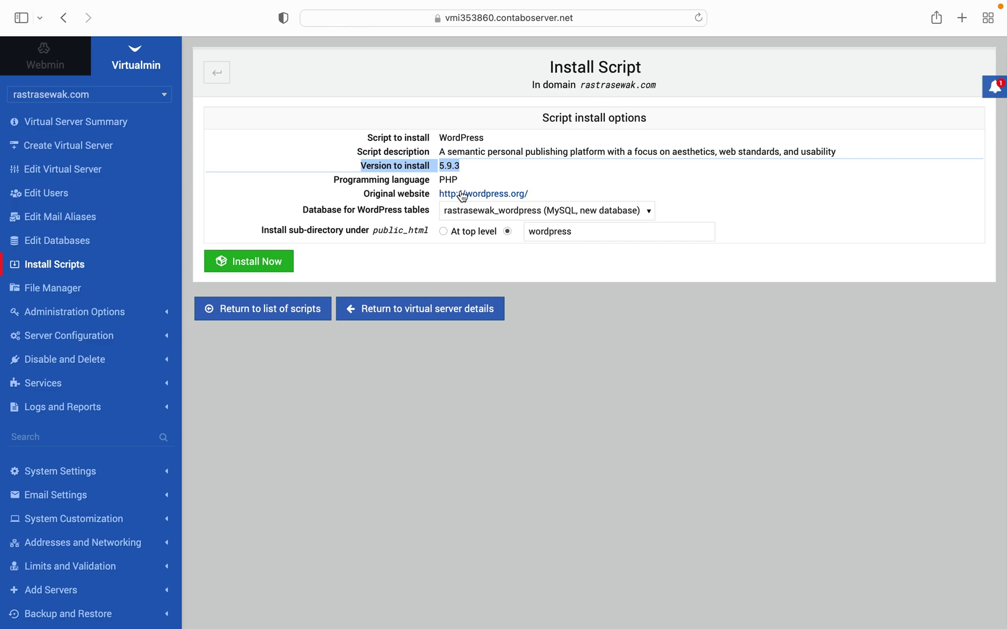
mouse_move(469, 188)
mouse_down()
mouse_move(541, 196)
mouse_move(450, 190)
mouse_up()
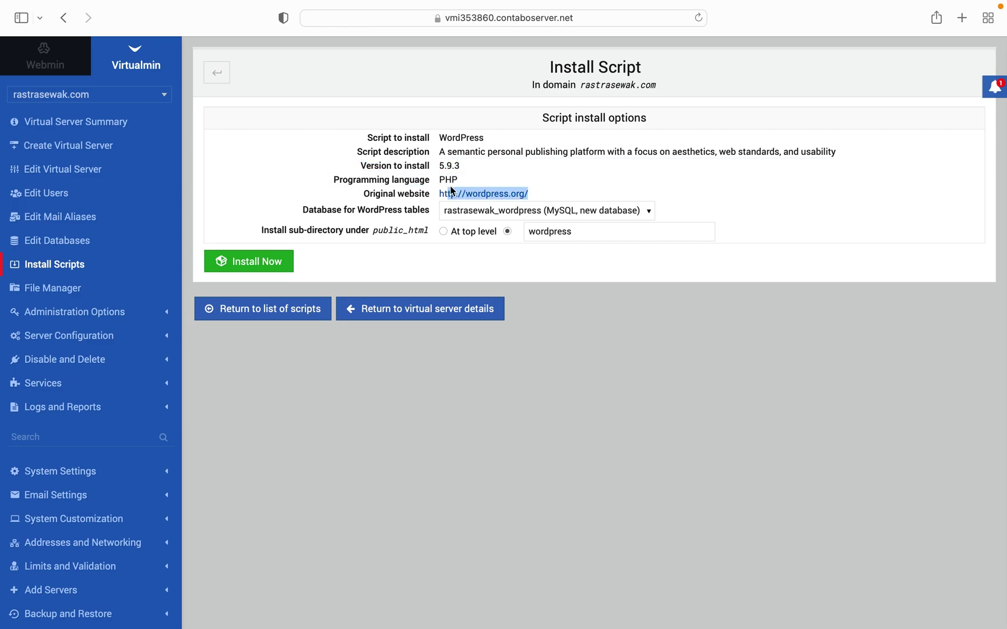
drag(439, 153, 723, 157)
drag(482, 138, 434, 140)
click(266, 264)
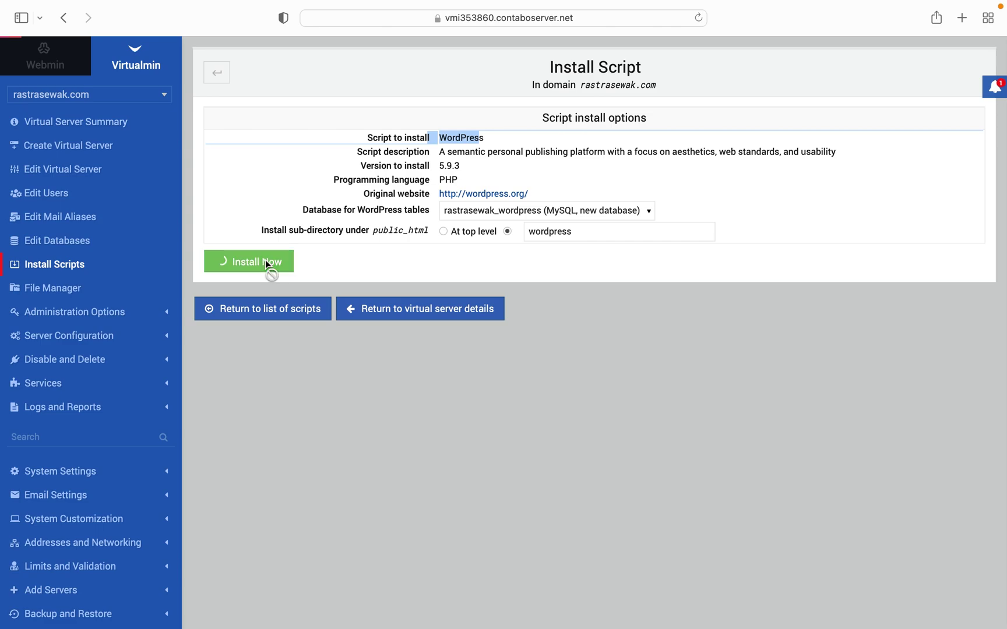